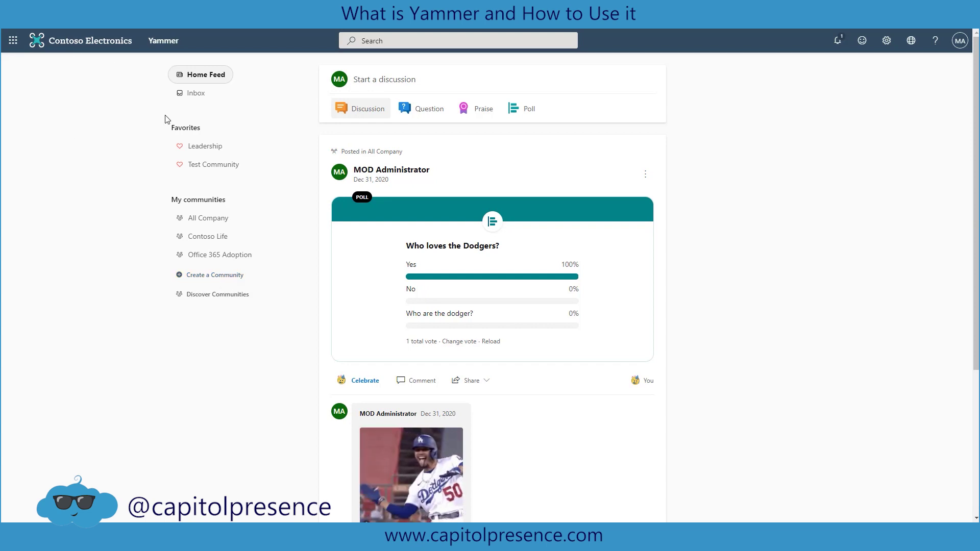
# Start creating a new community named "Washington Nationals Community"
pyautogui.click(214, 276)
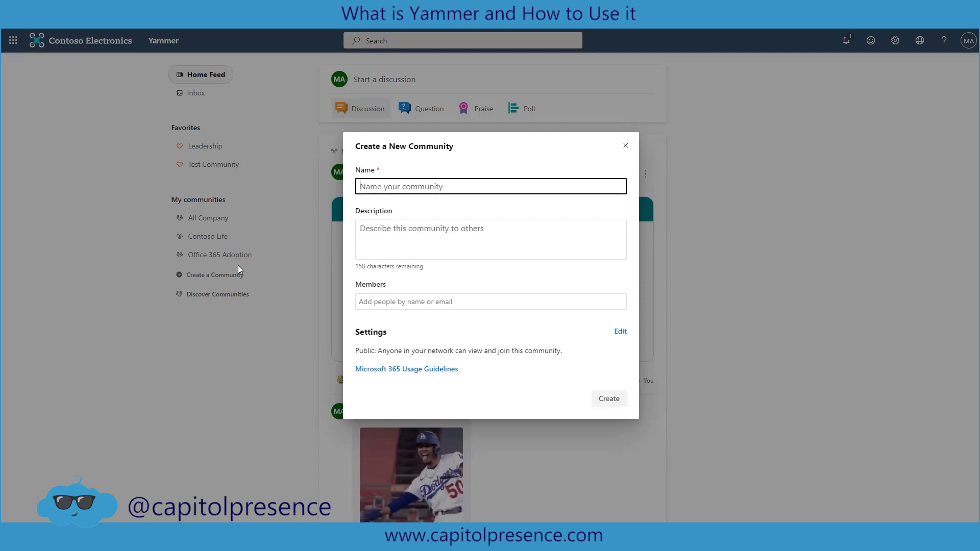
pyautogui.write('Washington Nationals Community')
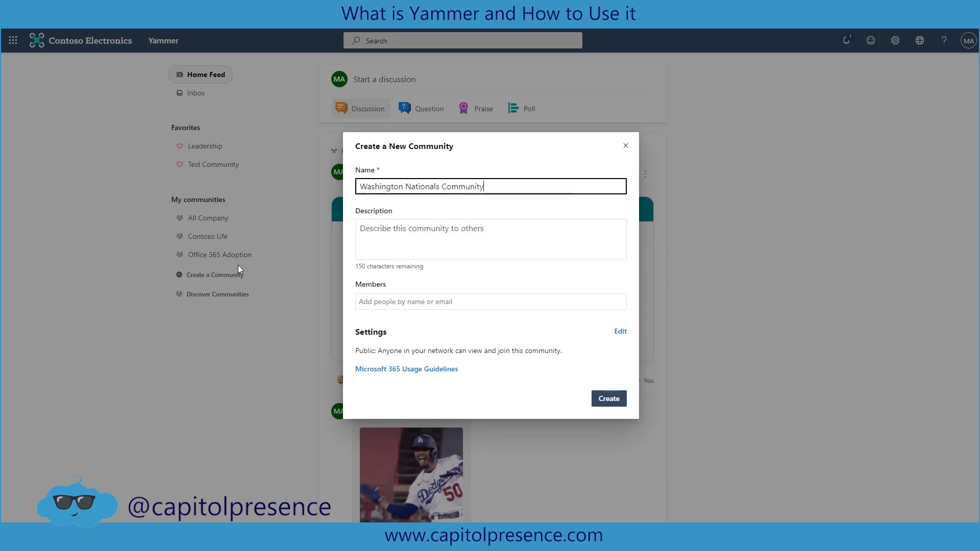
pyautogui.press('Tab')
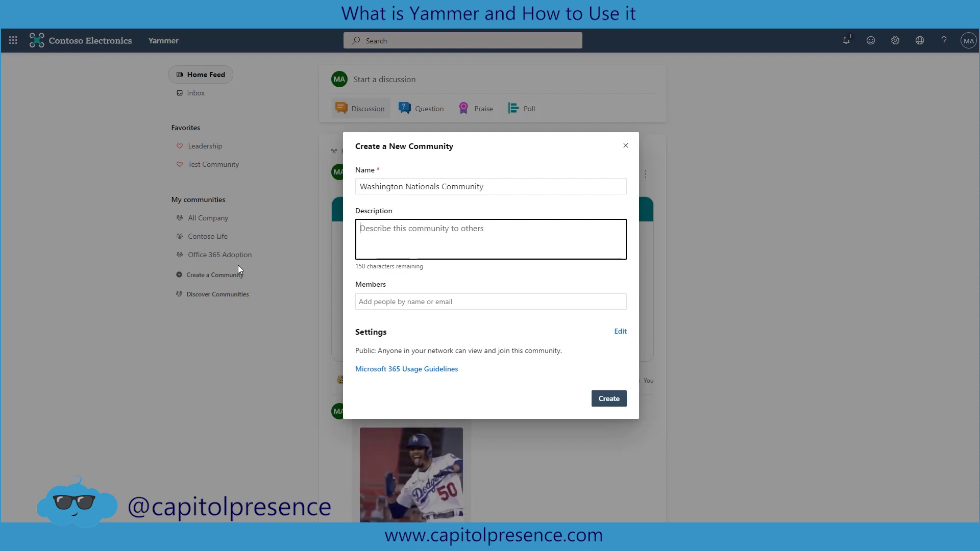
# Describe the new community as "Washington National talk, communicate and complain."
pyautogui.write('Washington')
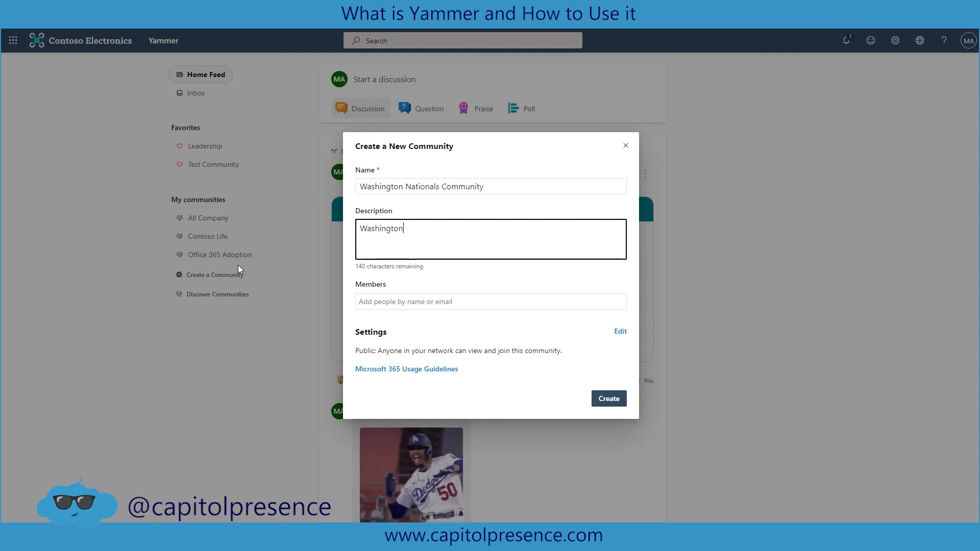
pyautogui.write(' National talk,')
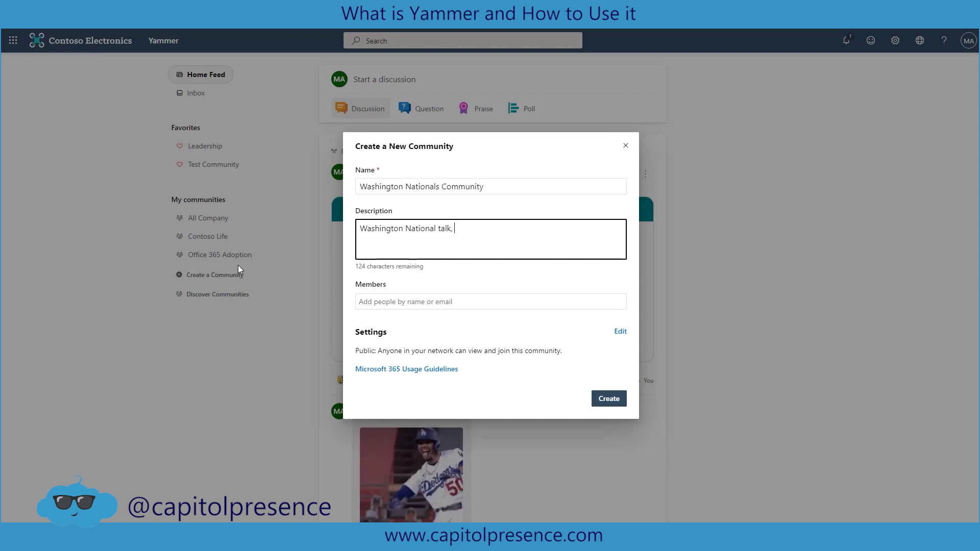
pyautogui.write('community')
pyautogui.press('BackSpace')
pyautogui.write('e and')
pyautogui.press('BackSpace')
pyautogui.press('BackSpace')
pyautogui.press('BackSpace')
pyautogui.press('BackSpace')
pyautogui.press('BackSpace')
pyautogui.press('BackSpace')
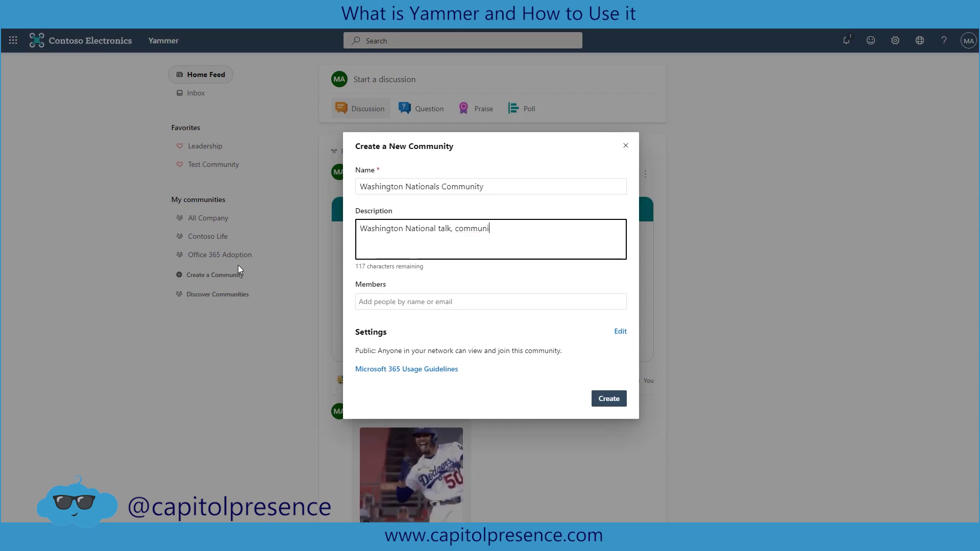
pyautogui.write('icate and ')
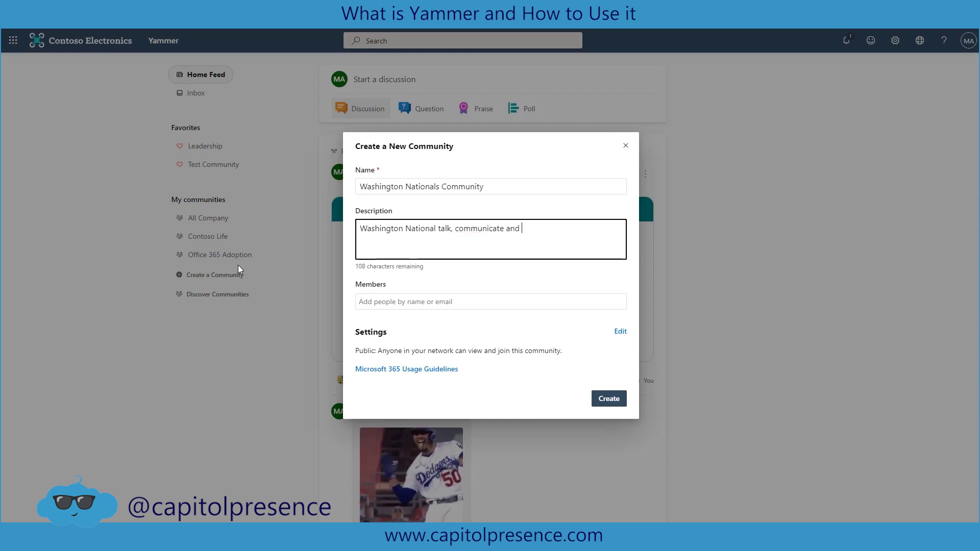
pyautogui.write('complain.')
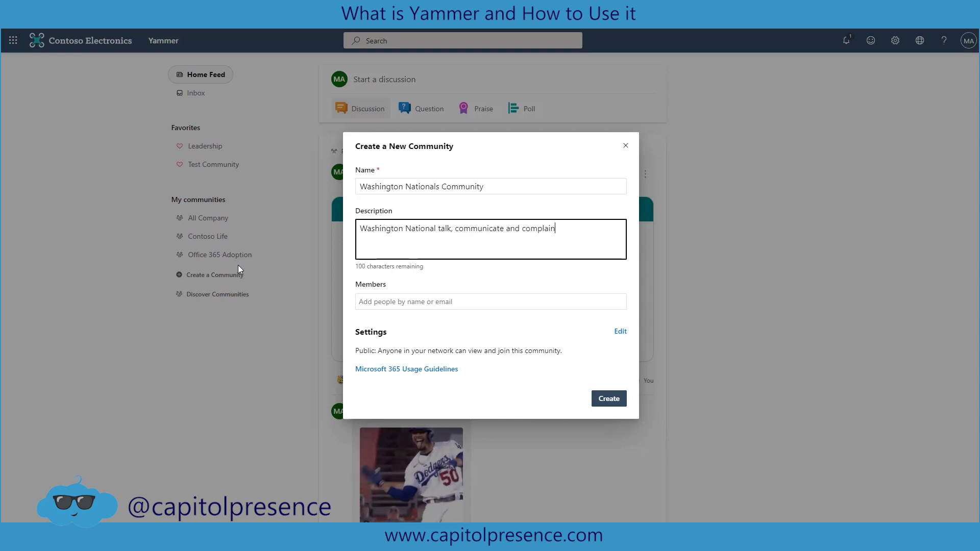
# Add a director, the Microsoft developer and the contractor as members of the new community
pyautogui.click(449, 302)
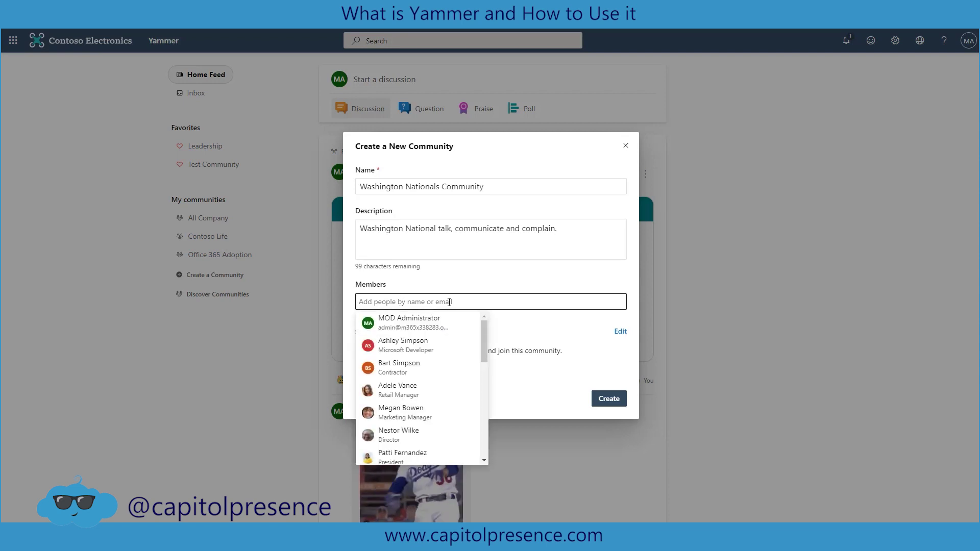
pyautogui.scroll(-1, 444, 369)
pyautogui.scroll(-1, 444, 370)
pyautogui.scroll(1, 444, 347)
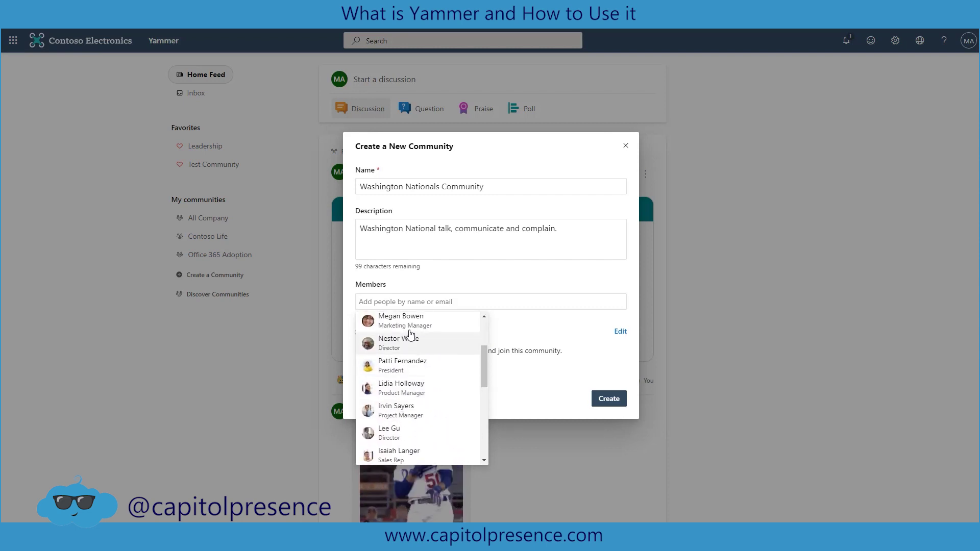
pyautogui.click(408, 347)
pyautogui.click(455, 302)
pyautogui.write('ashl')
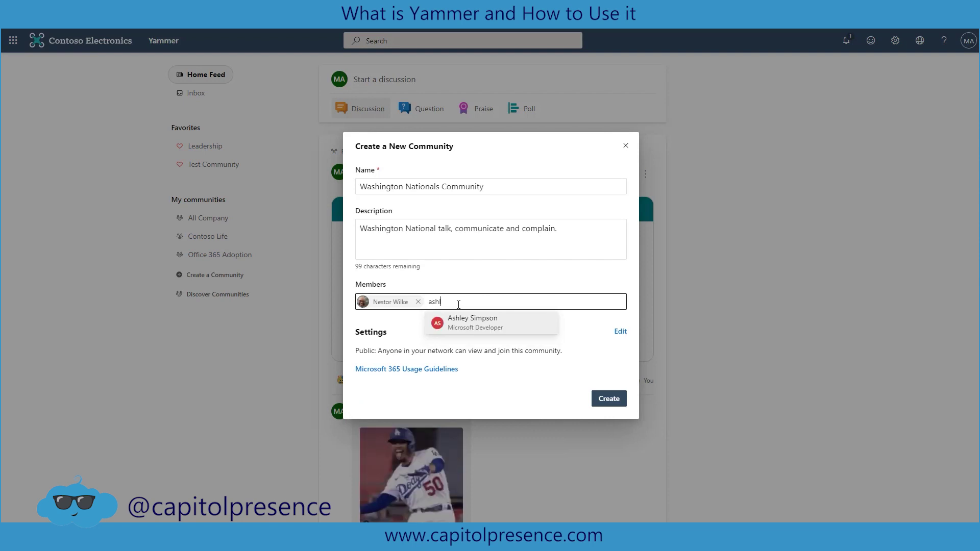
pyautogui.click(467, 323)
pyautogui.write('bart')
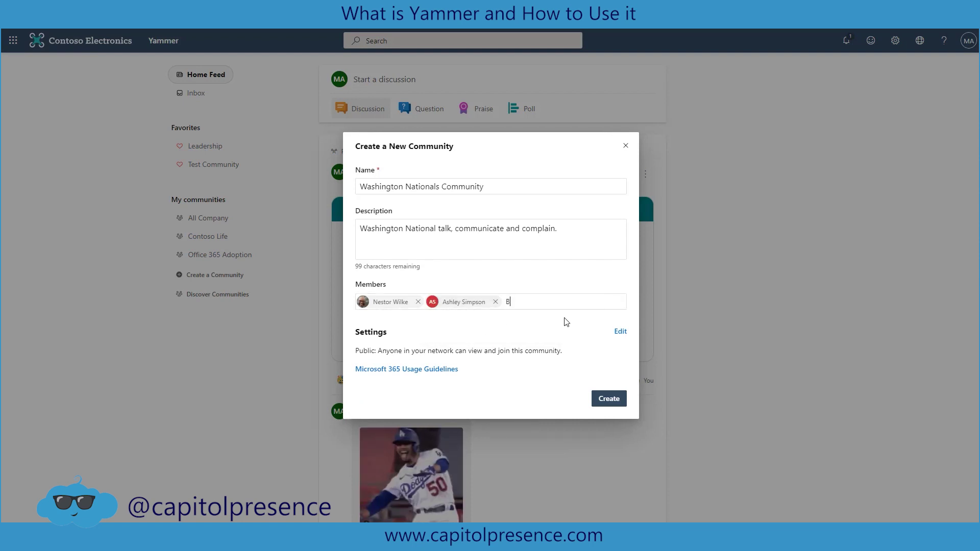
pyautogui.click(565, 322)
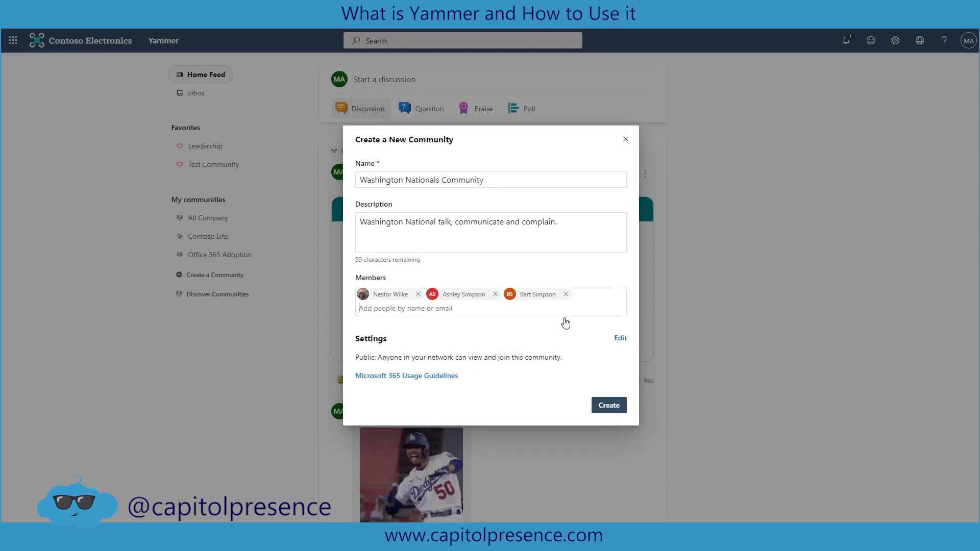
# Add the retail manager, the project manager and one more suggested person as members of the new community
pyautogui.write('adel')
pyautogui.click(413, 334)
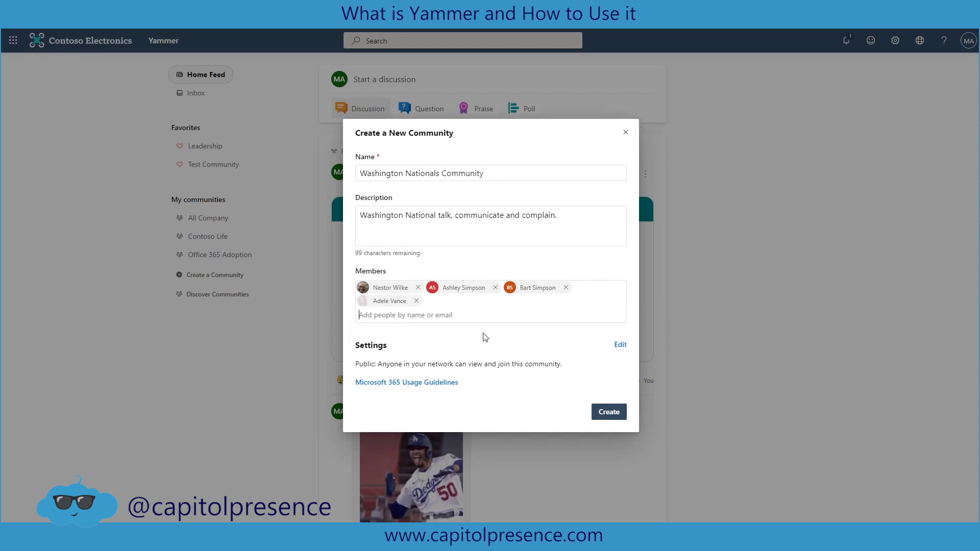
pyautogui.click(445, 315)
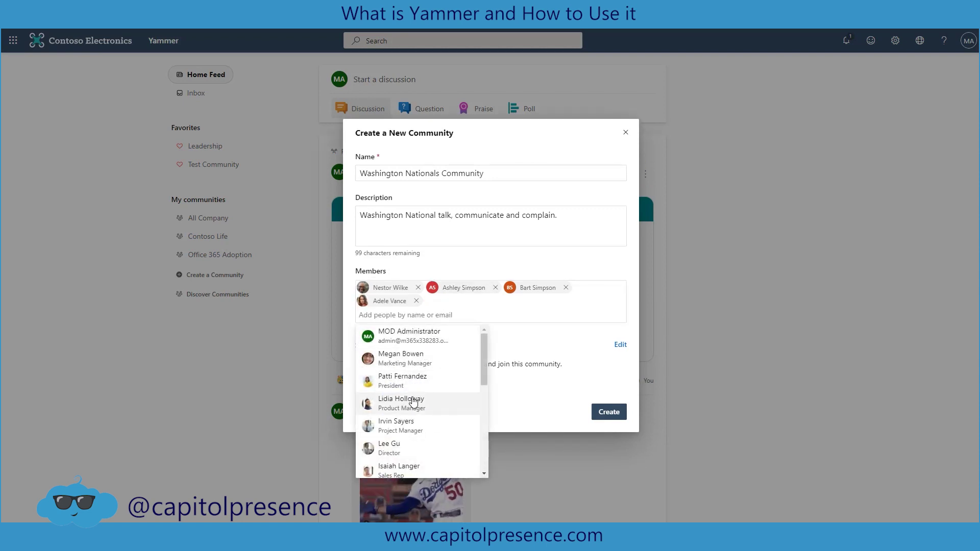
pyautogui.click(412, 425)
pyautogui.scroll(-4, 444, 388)
pyautogui.click(405, 403)
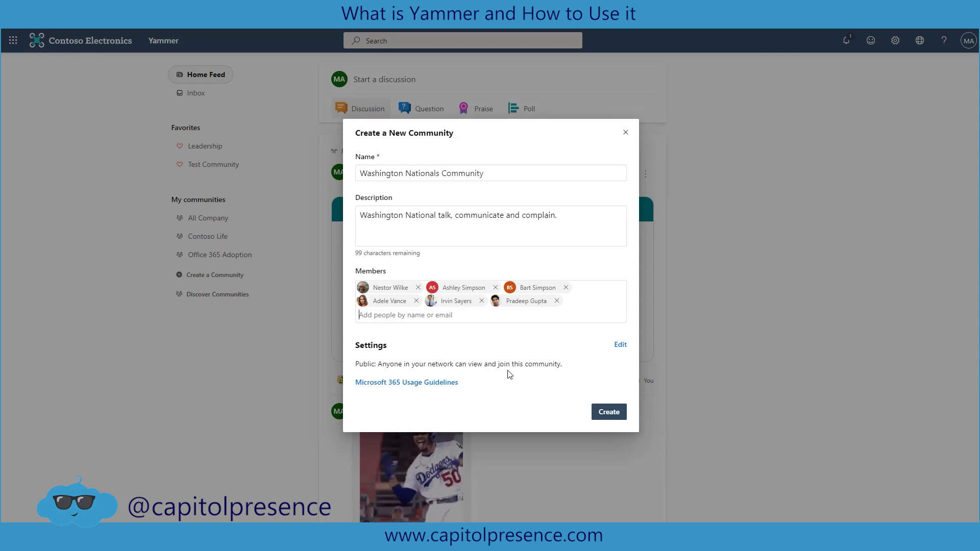
# Set the community to Public, so anyone in the network can view and join, and create it
pyautogui.click(620, 345)
pyautogui.click(595, 373)
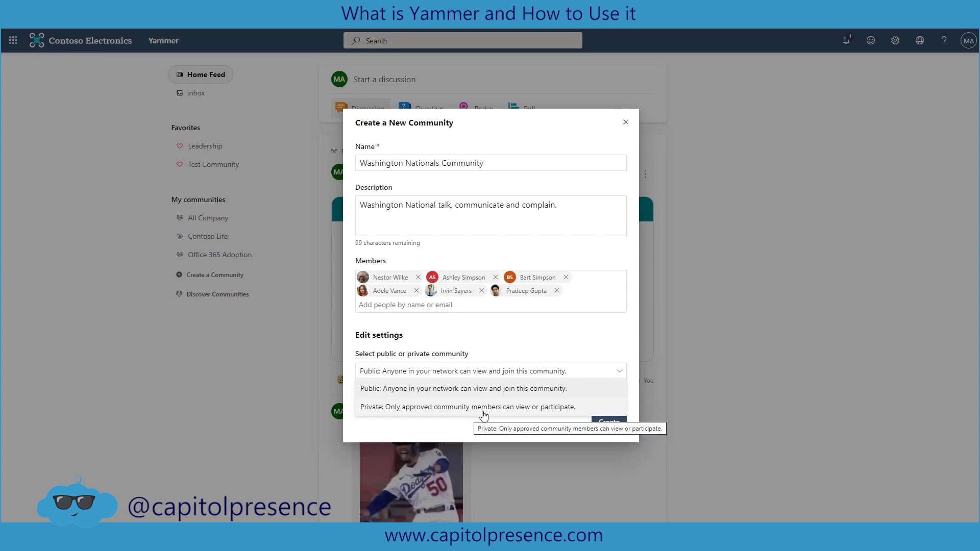
pyautogui.click(479, 388)
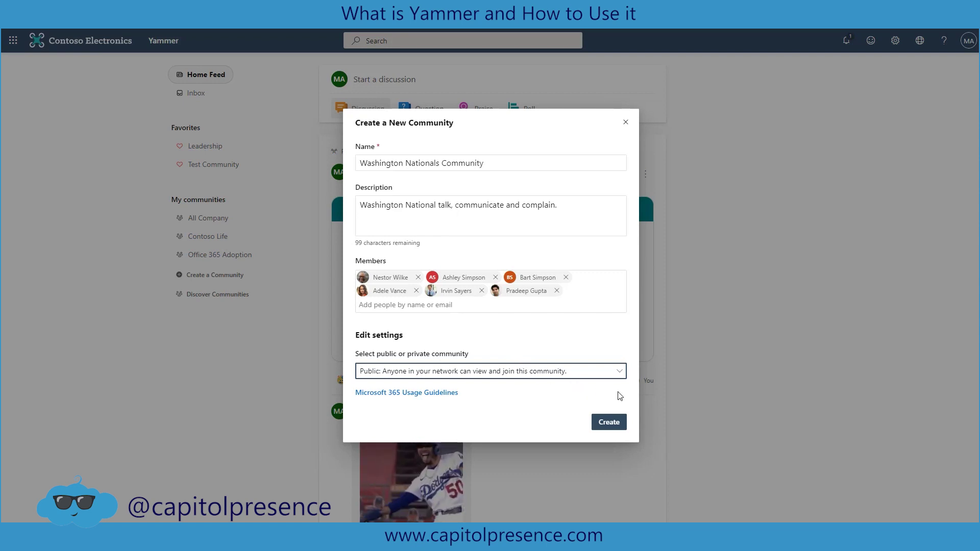
pyautogui.click(609, 422)
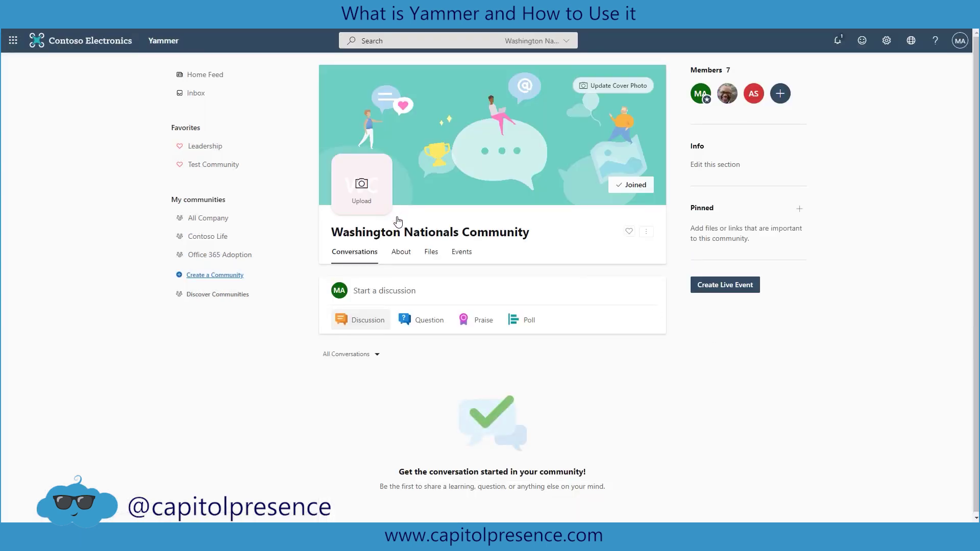
# Review the new community's About page, from the insights and members to the community info and related communities
pyautogui.moveTo(360, 198)
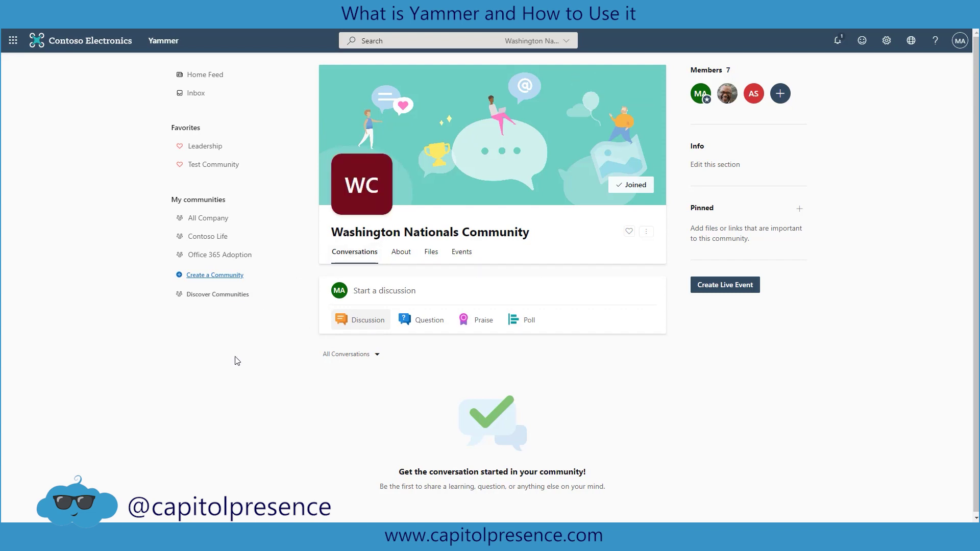
pyautogui.click(398, 258)
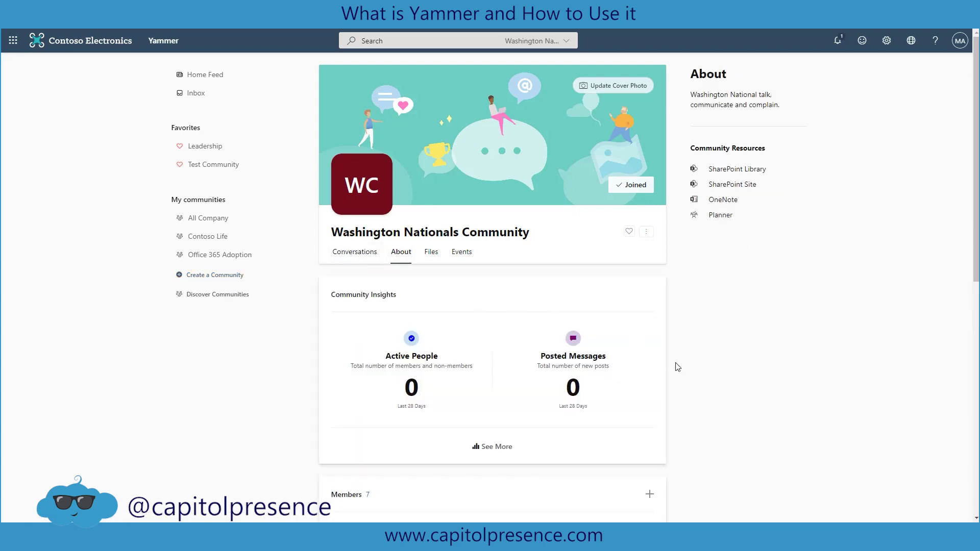
pyautogui.scroll(-7, 724, 280)
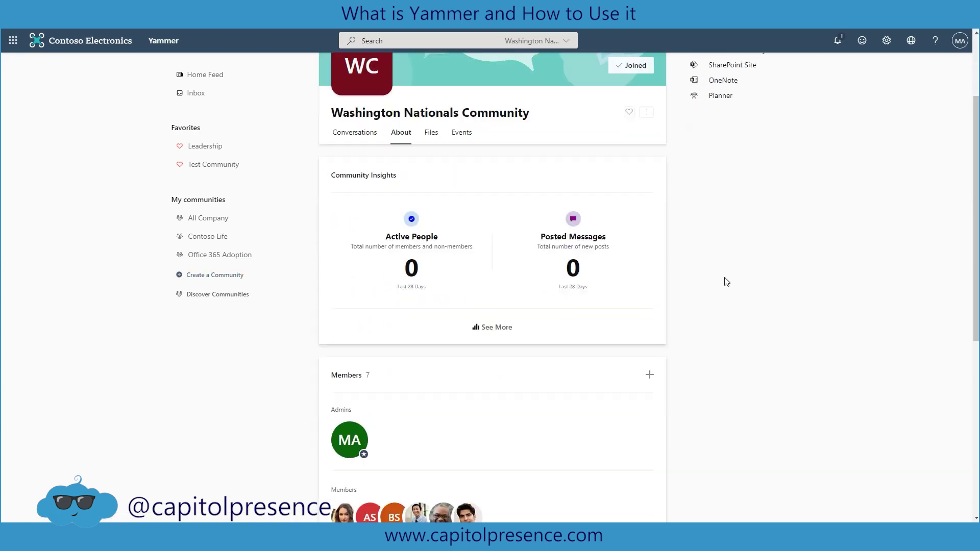
pyautogui.scroll(-2, 504, 375)
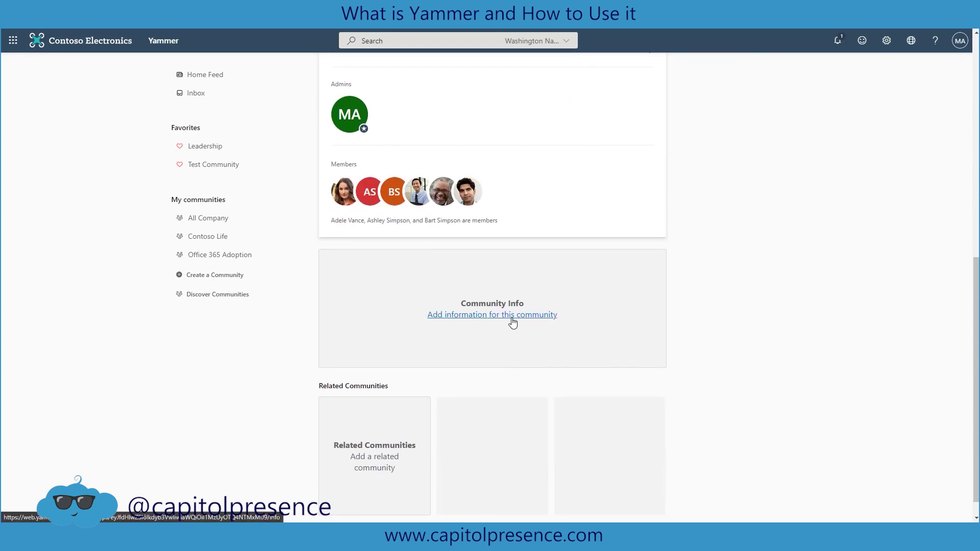
pyautogui.scroll(-1, 543, 327)
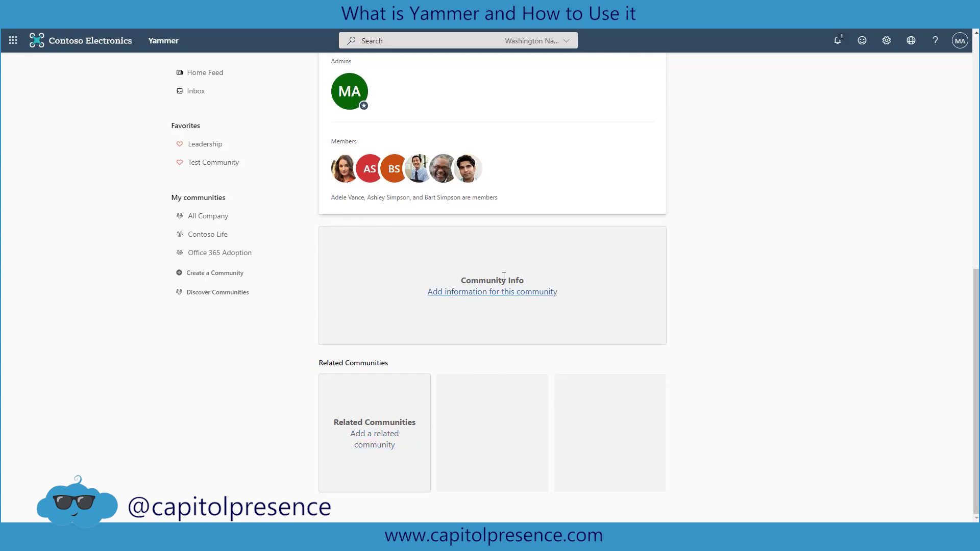
pyautogui.scroll(10, 541, 373)
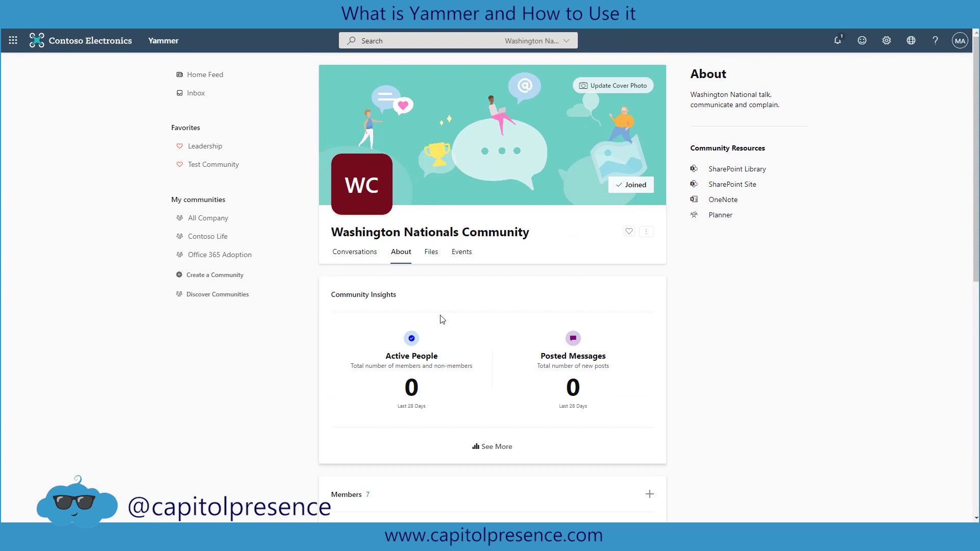
# View the community's files and its upcoming events, and return to its conversations
pyautogui.click(431, 252)
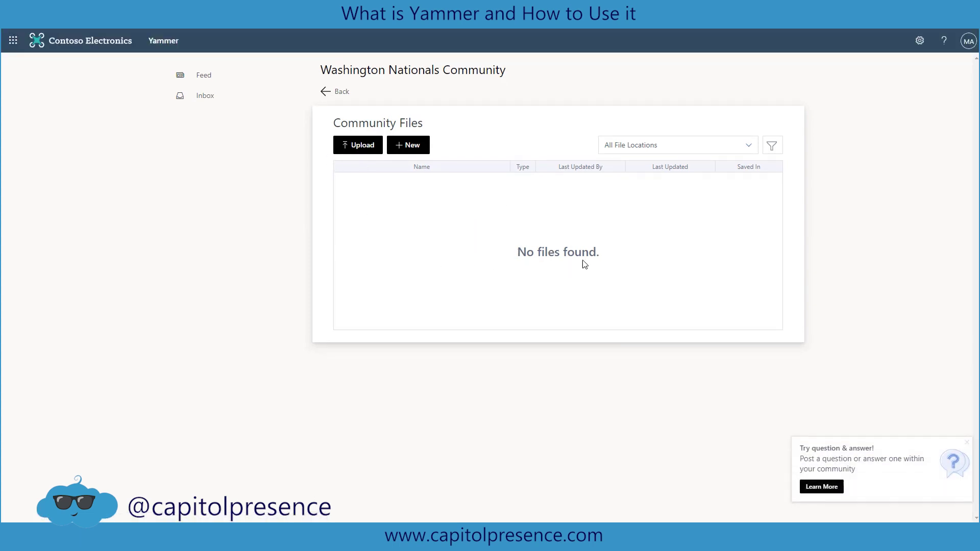
pyautogui.click(967, 454)
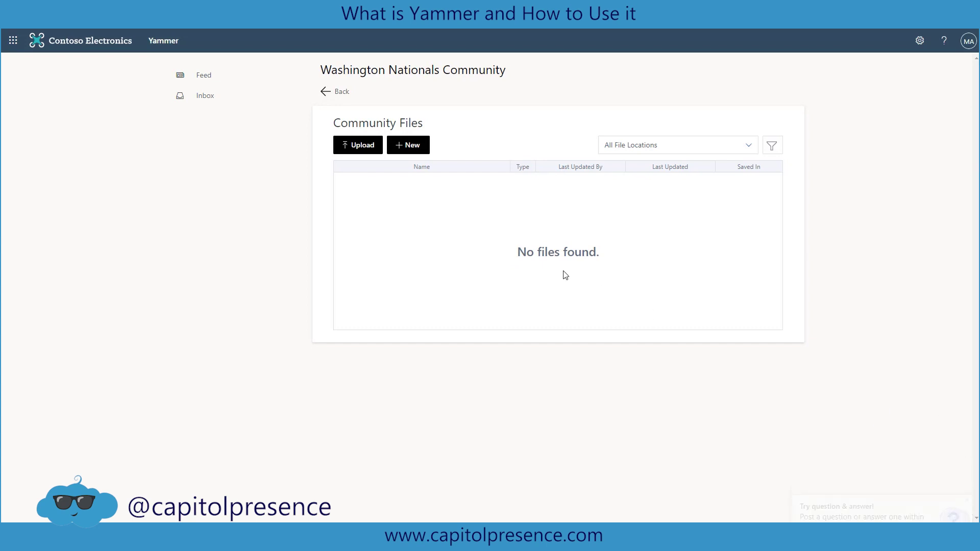
pyautogui.click(338, 94)
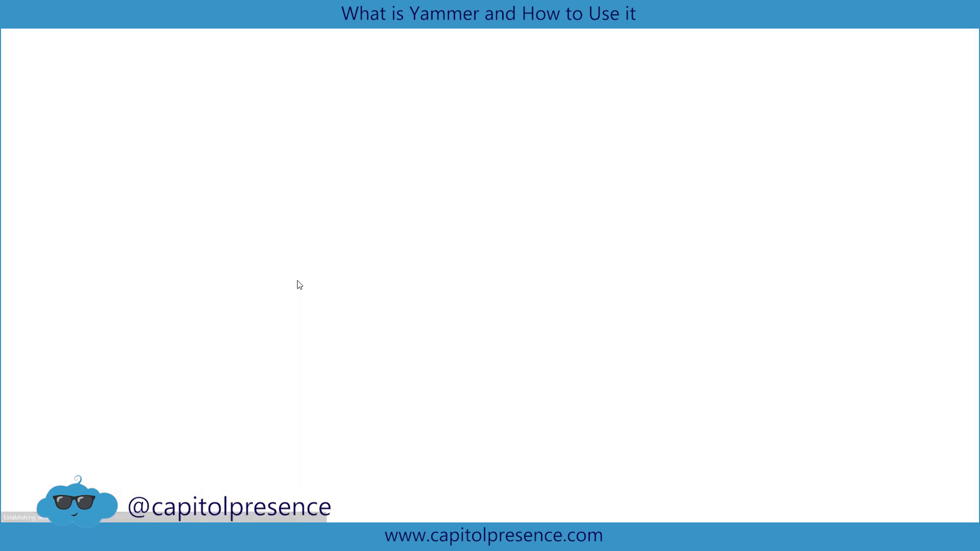
pyautogui.click(461, 252)
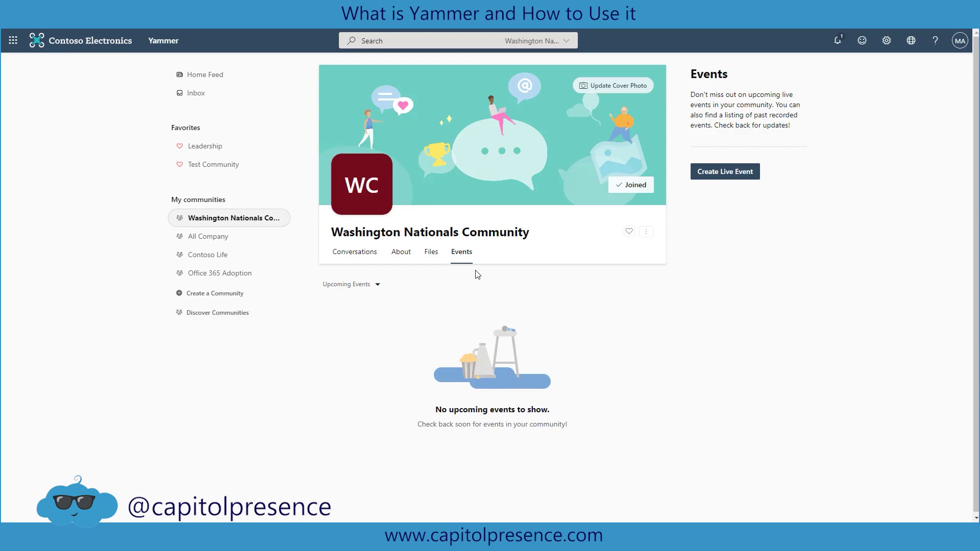
pyautogui.click(352, 252)
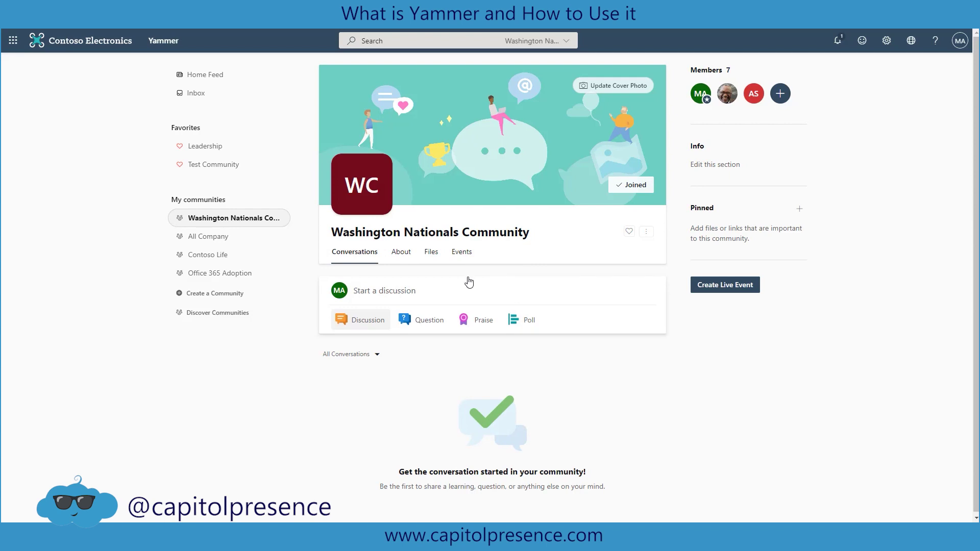
# Add the Washington Nationals Community to the favorites, remove it, and add it again
pyautogui.click(630, 232)
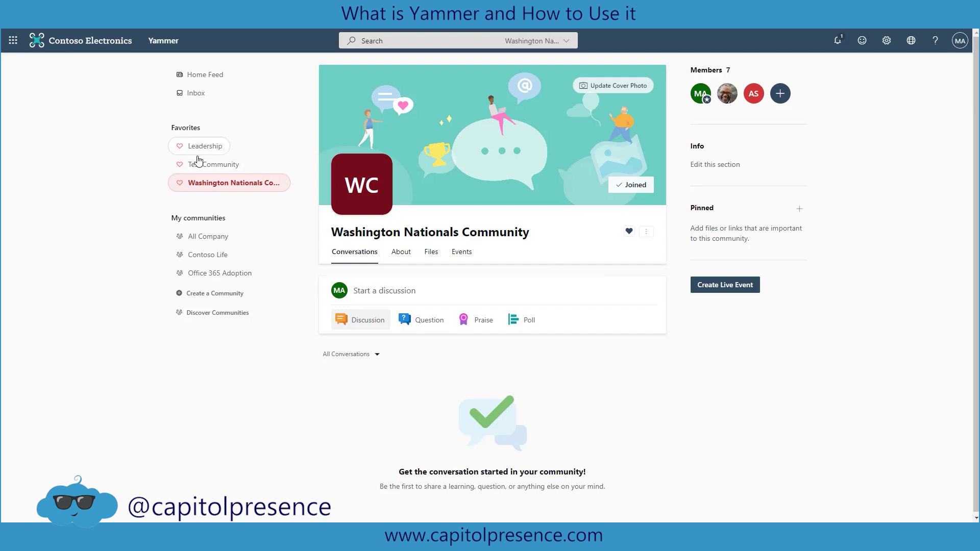
pyautogui.click(629, 232)
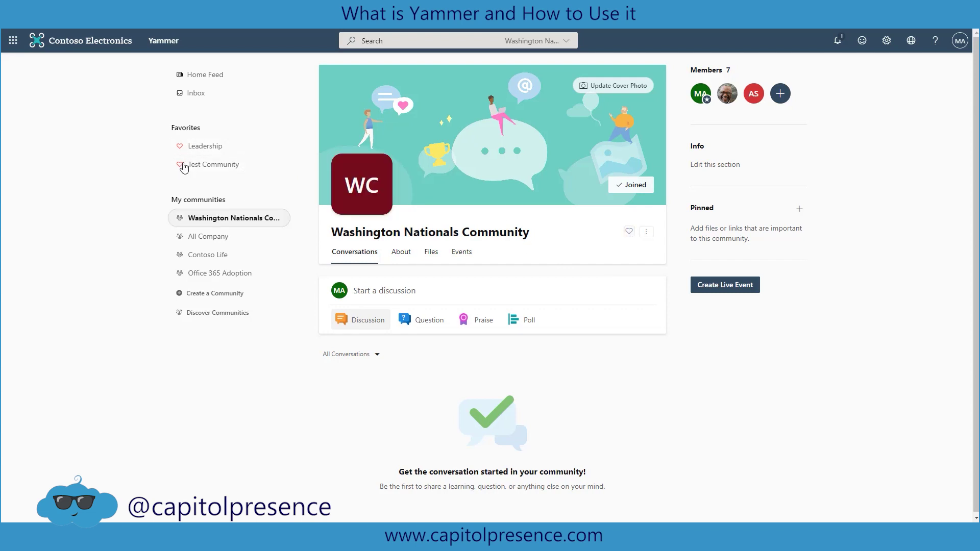
pyautogui.click(630, 233)
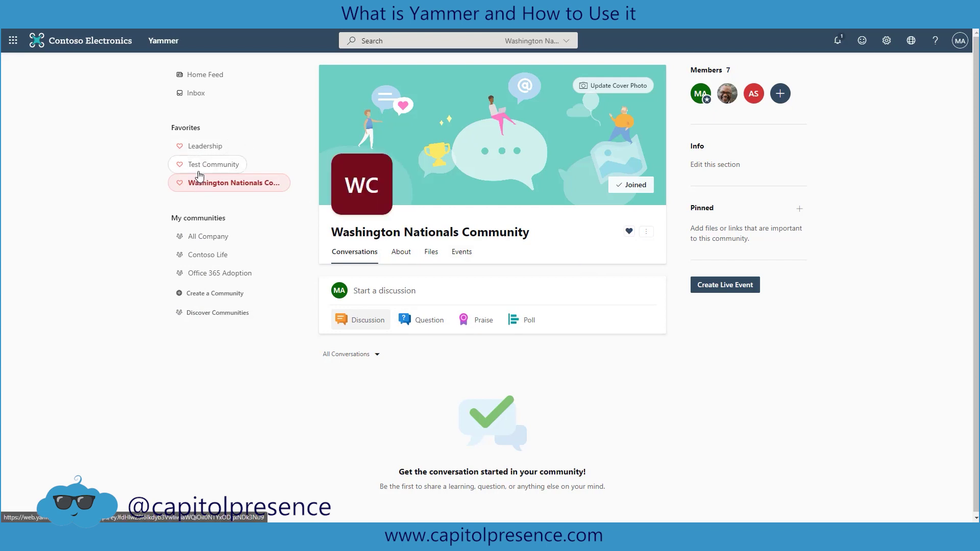
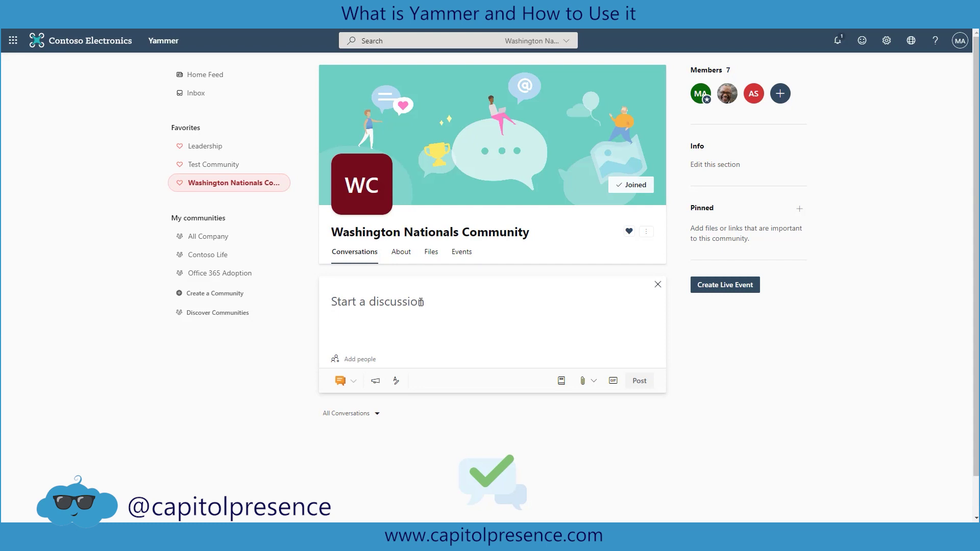
# Write the discussion text "Ryan Zimmerman is back!" and attach a GIF of him found by searching for "ryan zimmerman"
pyautogui.write('Zimm')
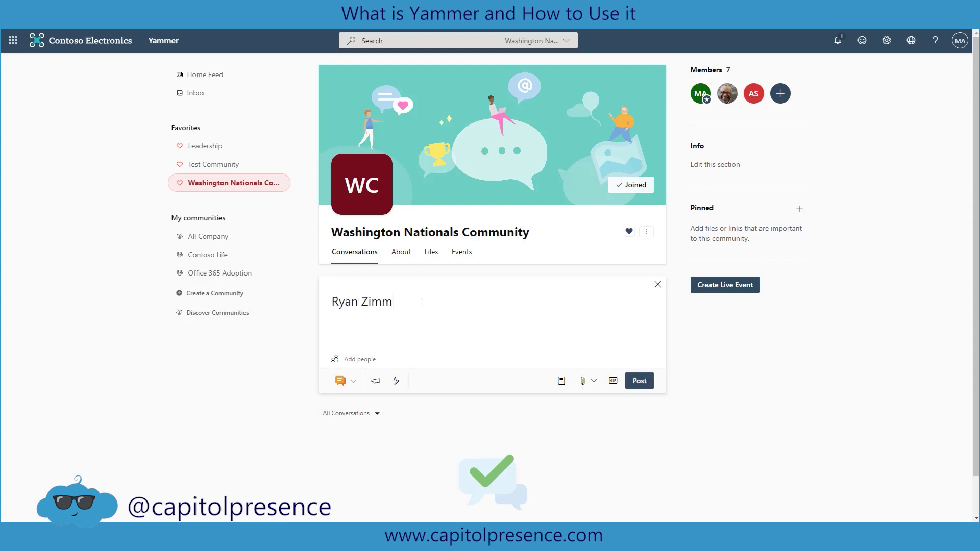
pyautogui.write('erman is back!')
pyautogui.click(613, 381)
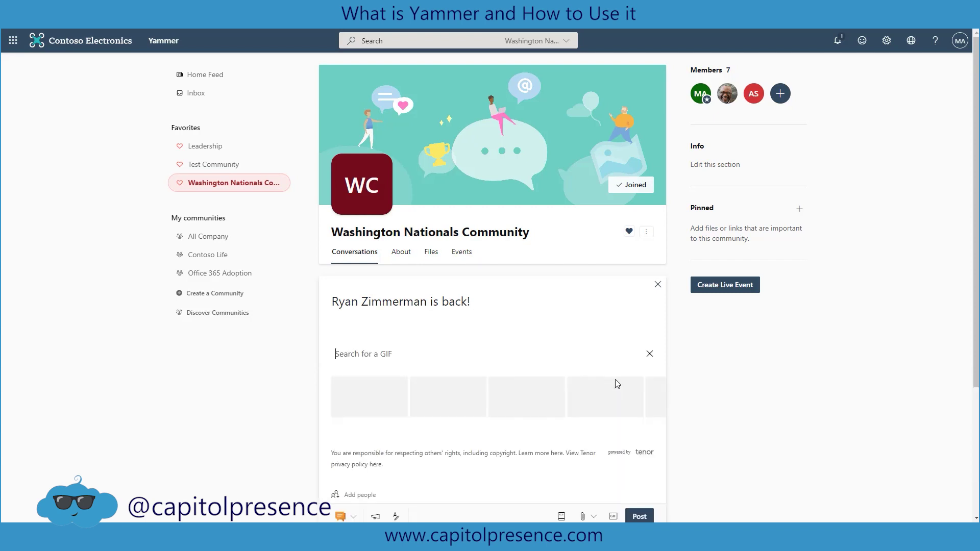
pyautogui.write('ryan ')
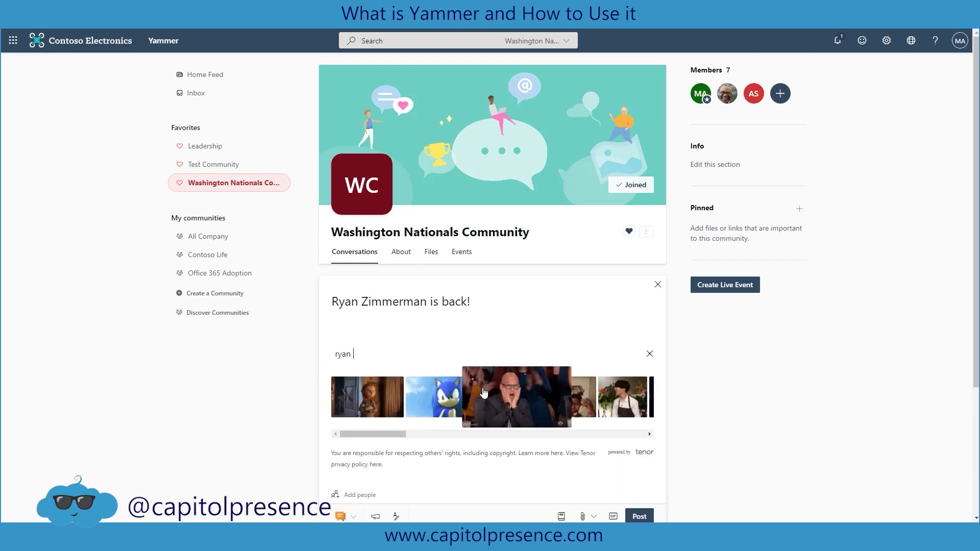
pyautogui.write('zimmerman')
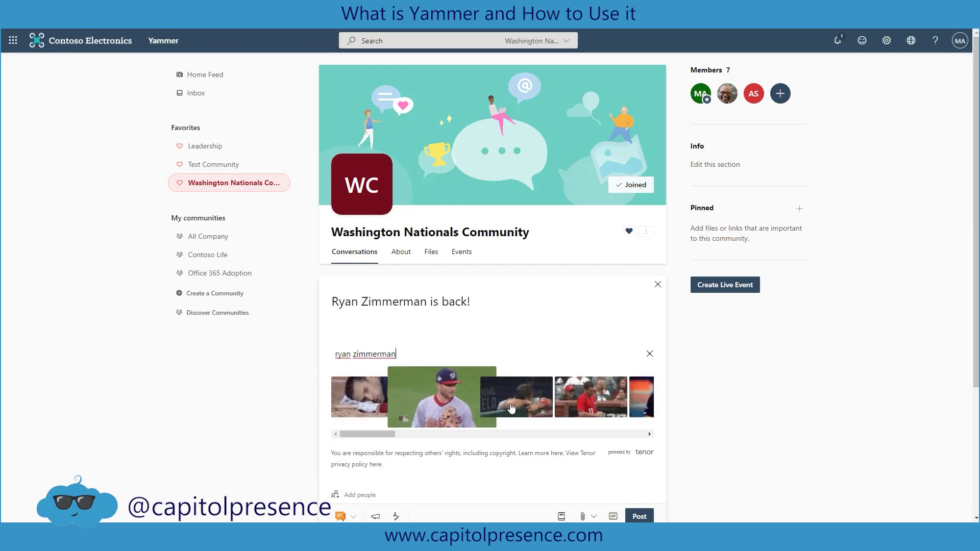
pyautogui.click(606, 406)
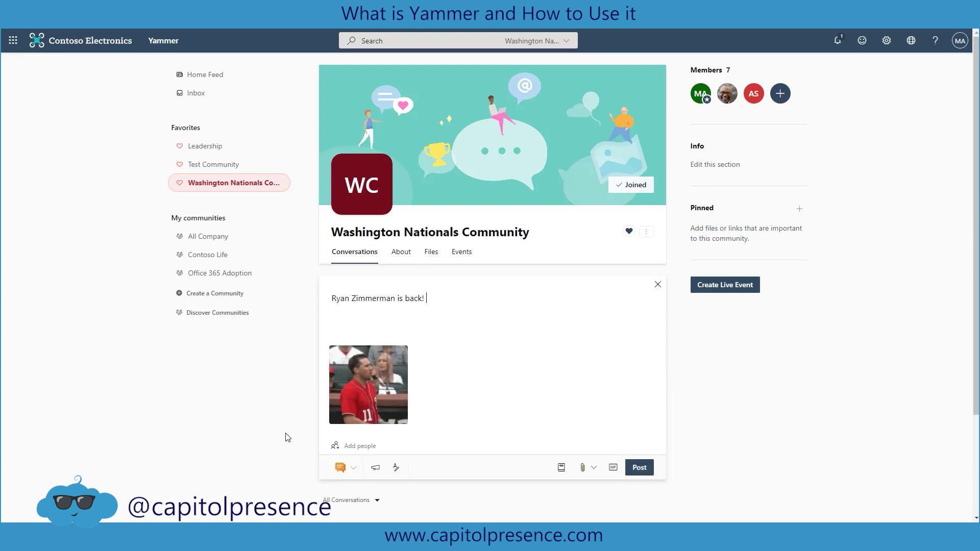
pyautogui.click(361, 446)
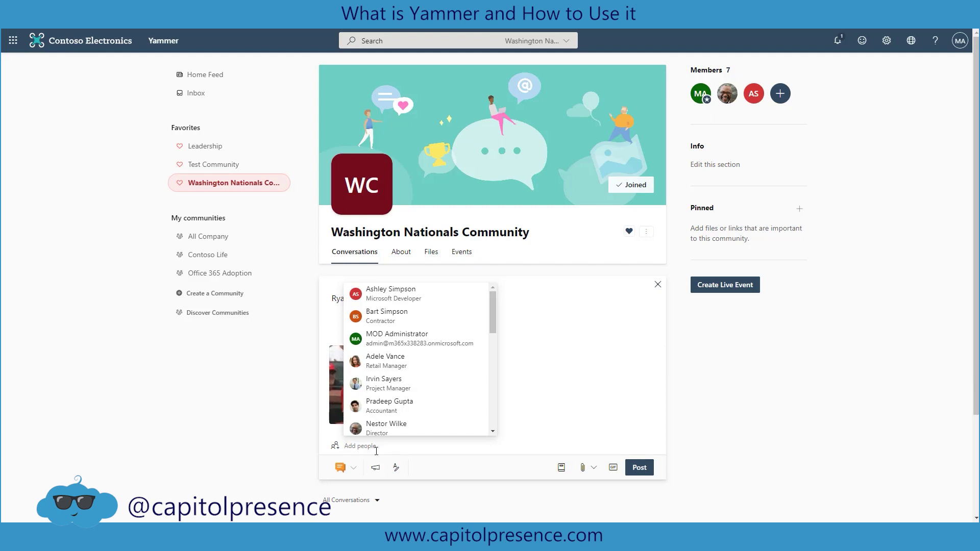
pyautogui.write('was')
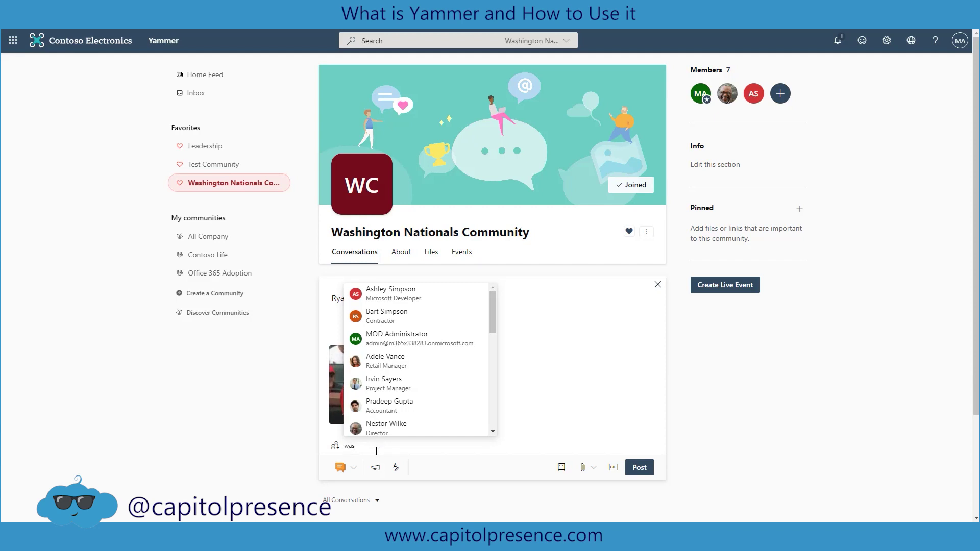
pyautogui.write('h')
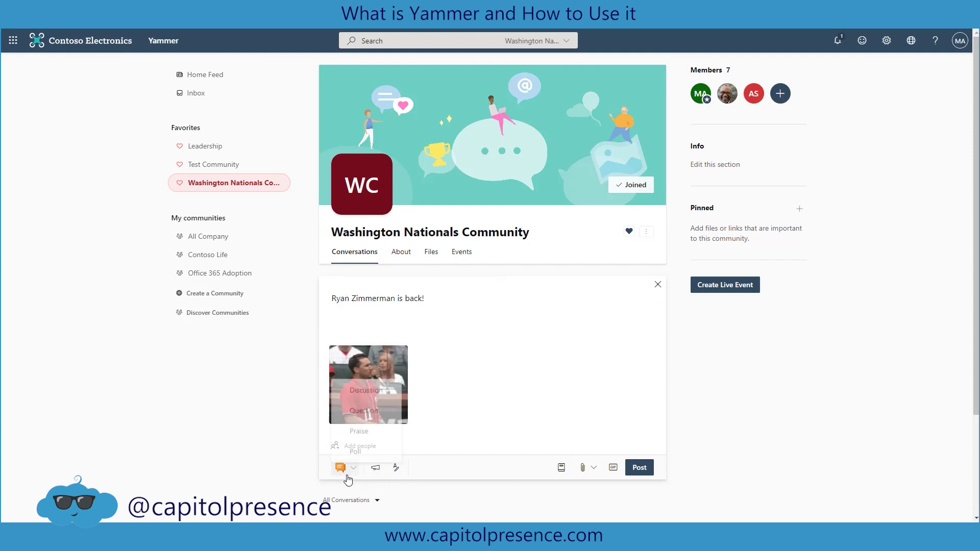
# Turn the draft post into a poll and extend its question to "Ryan Zimmerman is back! What do you think?"
pyautogui.click(355, 448)
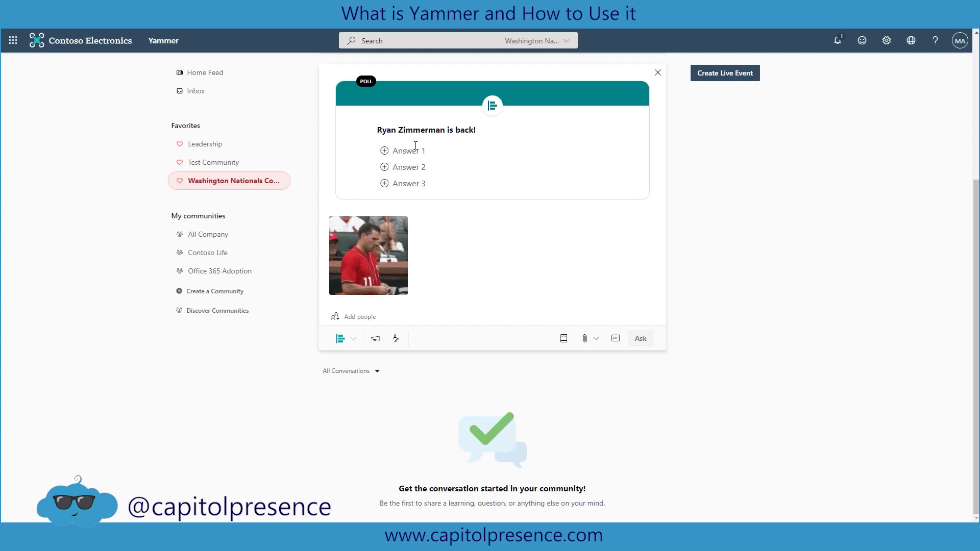
pyautogui.scroll(3, 458, 250)
pyautogui.scroll(1, 457, 250)
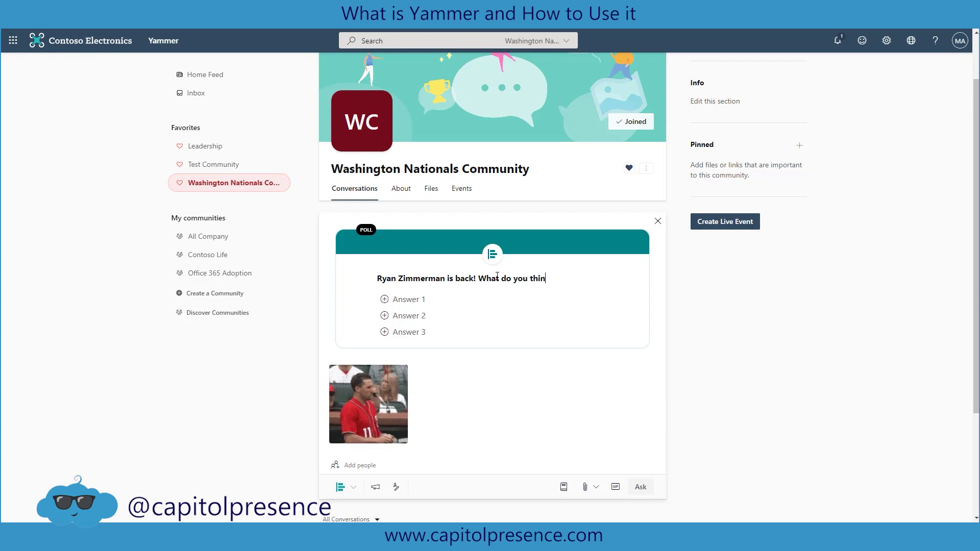
# Enter the poll answers "Love it", "Like it" and "Who is Ryan Zimmerman?", and publish the poll
pyautogui.click(429, 298)
pyautogui.write('Love it')
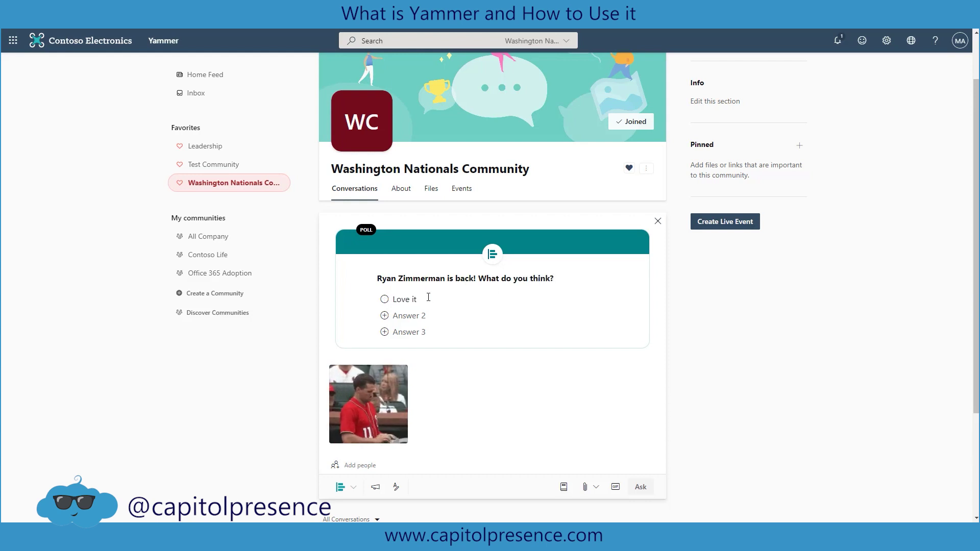
pyautogui.press('Tab')
pyautogui.write('Li')
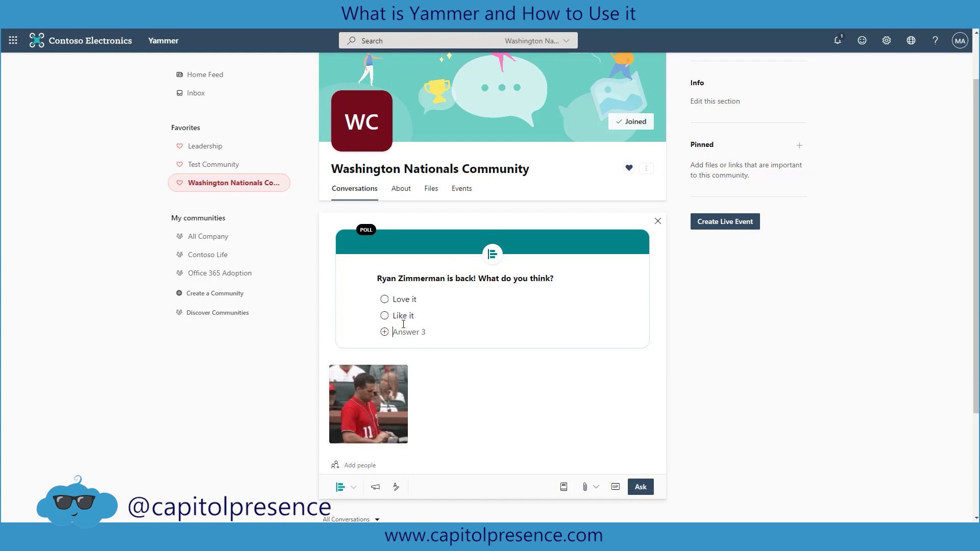
pyautogui.press('Tab')
pyautogui.write('Who i')
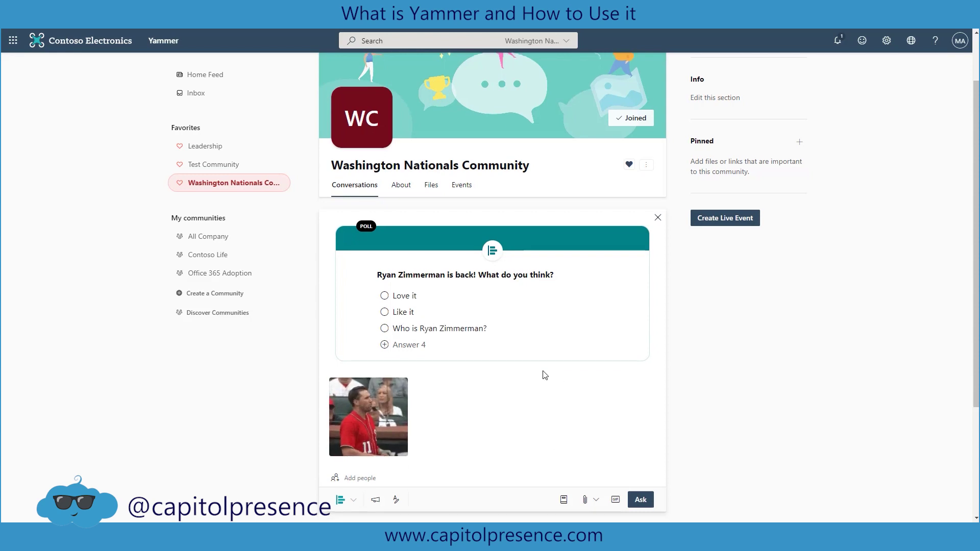
pyautogui.scroll(-3, 545, 374)
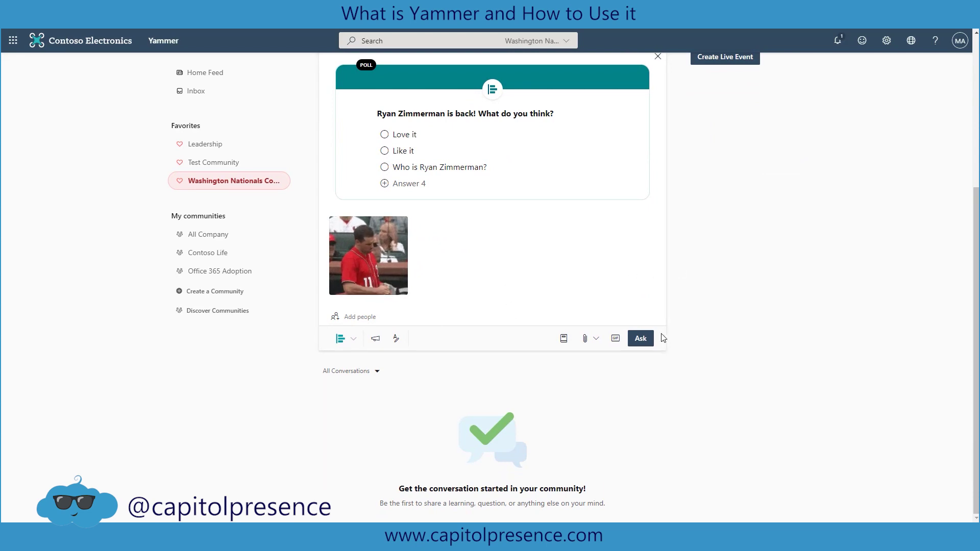
pyautogui.click(634, 341)
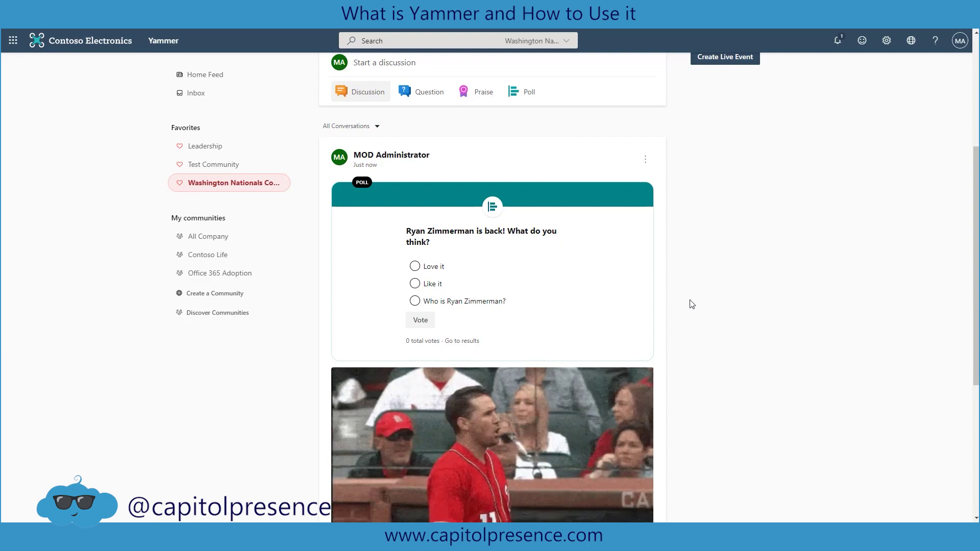
# Write the comment "Wohhoo!" under the published poll
pyautogui.scroll(-1, 738, 347)
pyautogui.scroll(-3, 738, 350)
pyautogui.scroll(2, 738, 347)
pyautogui.scroll(1, 738, 347)
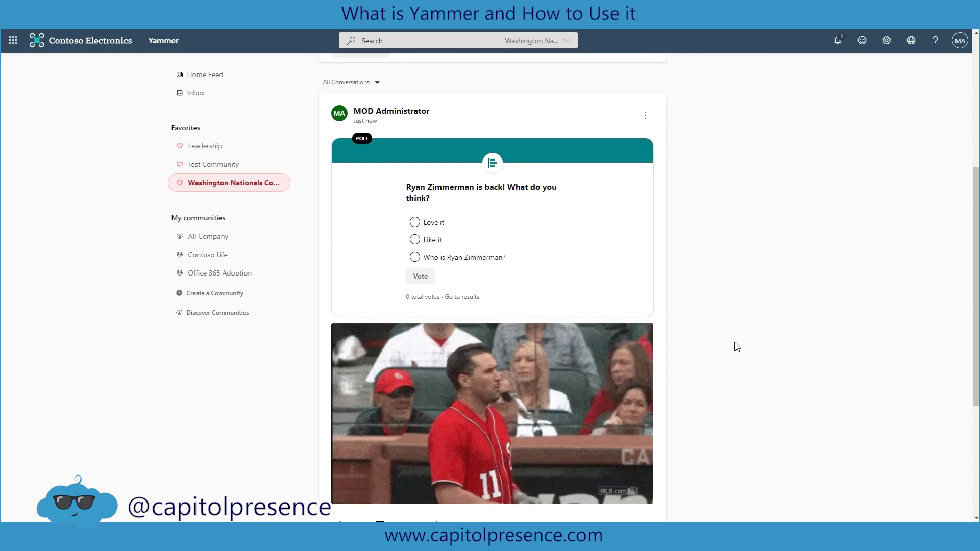
pyautogui.scroll(-3, 681, 287)
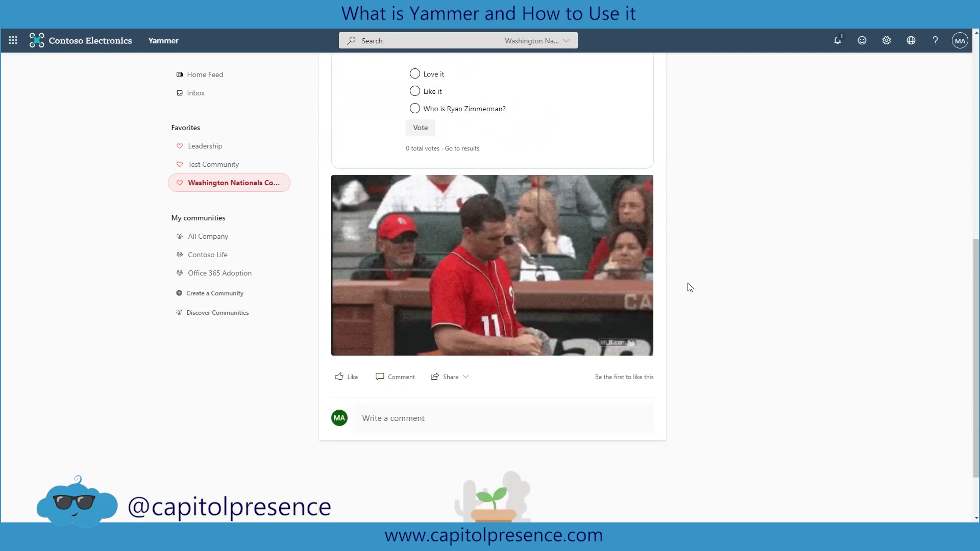
pyautogui.click(384, 428)
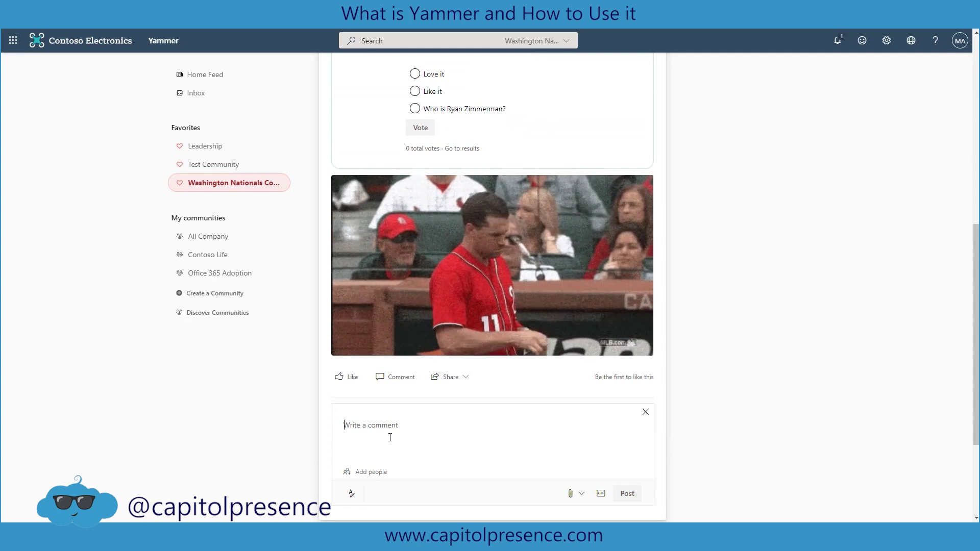
pyautogui.write('W')
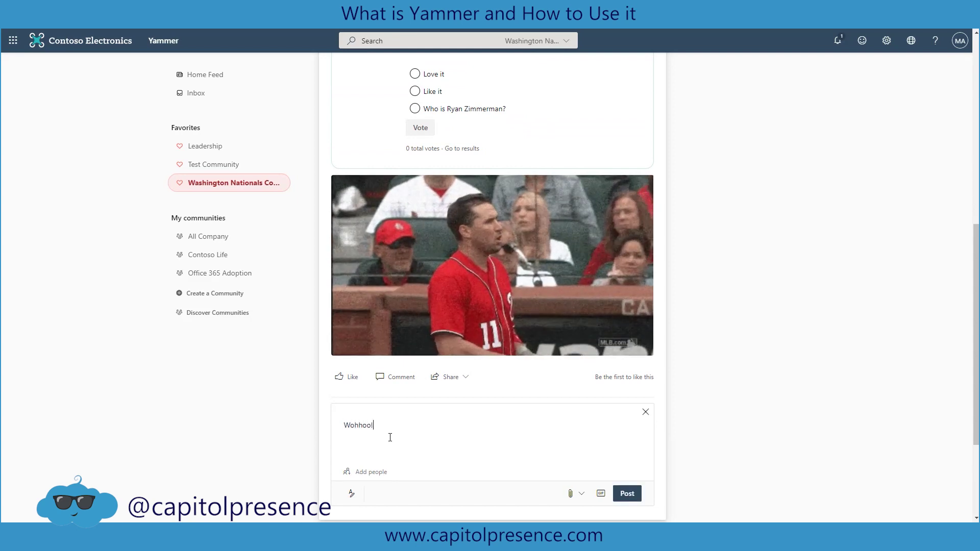
pyautogui.write('ohhoo!')
# Search the GIFs for "Ryan zimmerman", attach the first one to the comment and post it
pyautogui.click(601, 494)
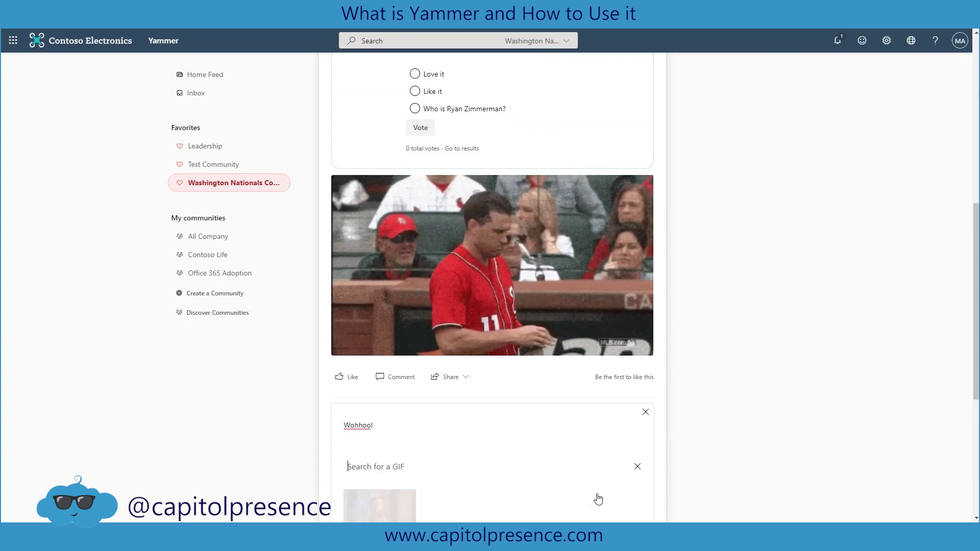
pyautogui.write('Ry')
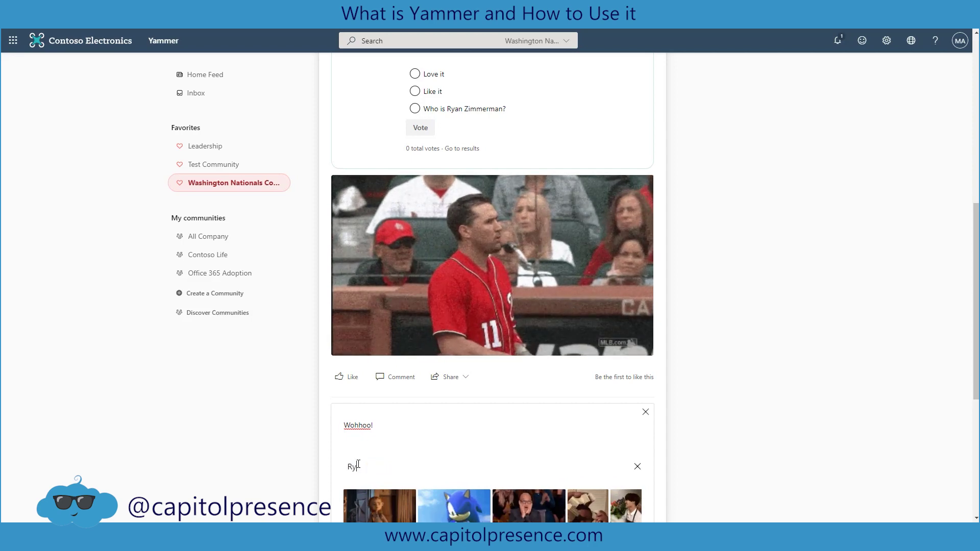
pyautogui.write('an zimmerman')
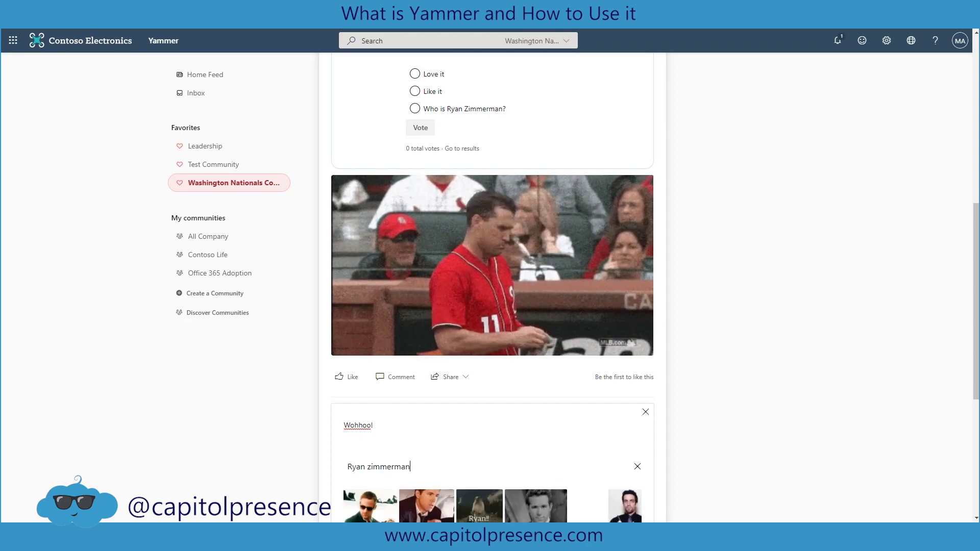
pyautogui.scroll(-3, 415, 402)
pyautogui.click(380, 362)
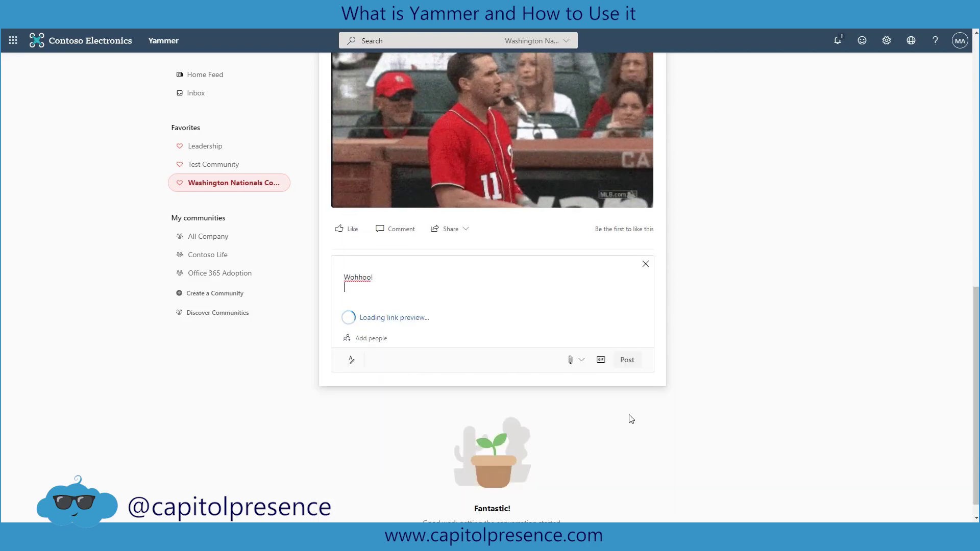
pyautogui.click(627, 426)
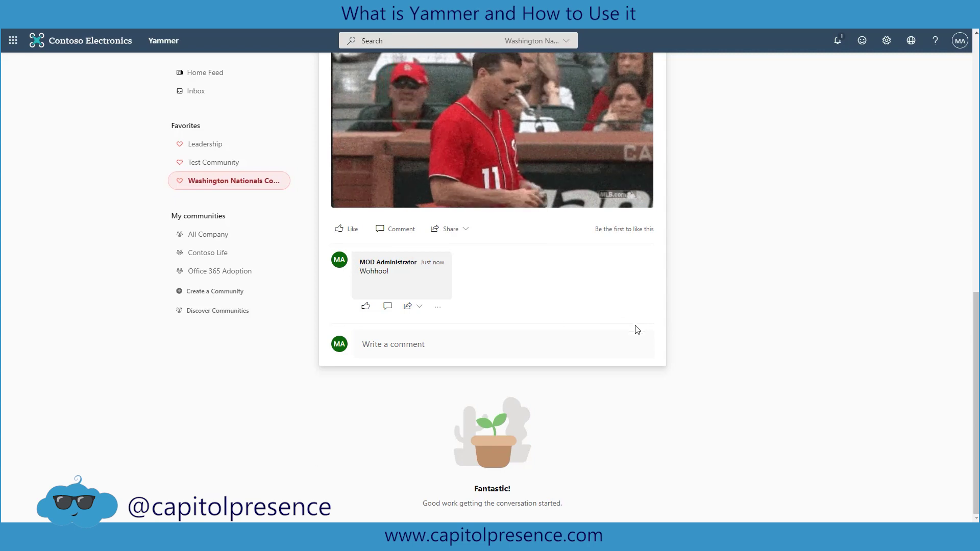
# Start a new discussion in the community with the text "Discussion"
pyautogui.scroll(10, 560, 356)
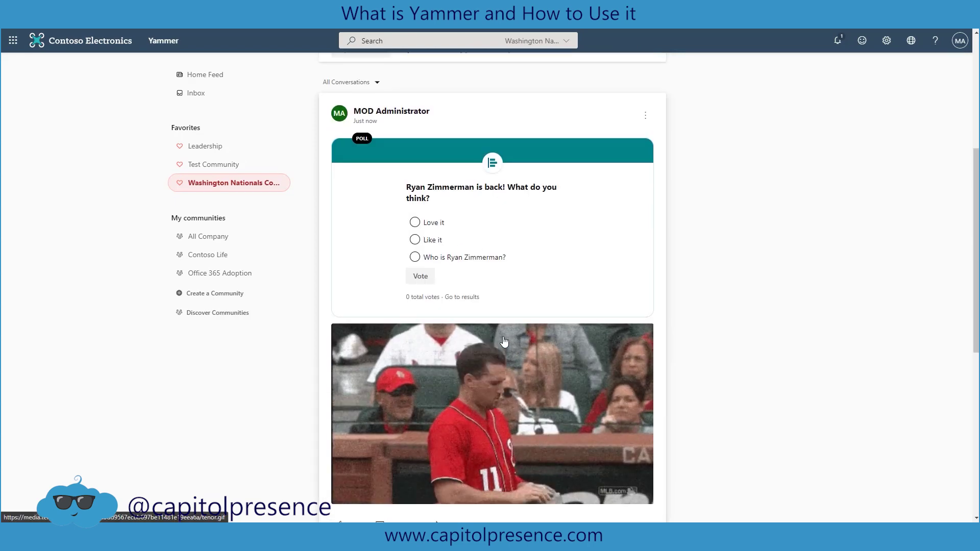
pyautogui.scroll(2, 510, 343)
pyautogui.scroll(-2, 434, 341)
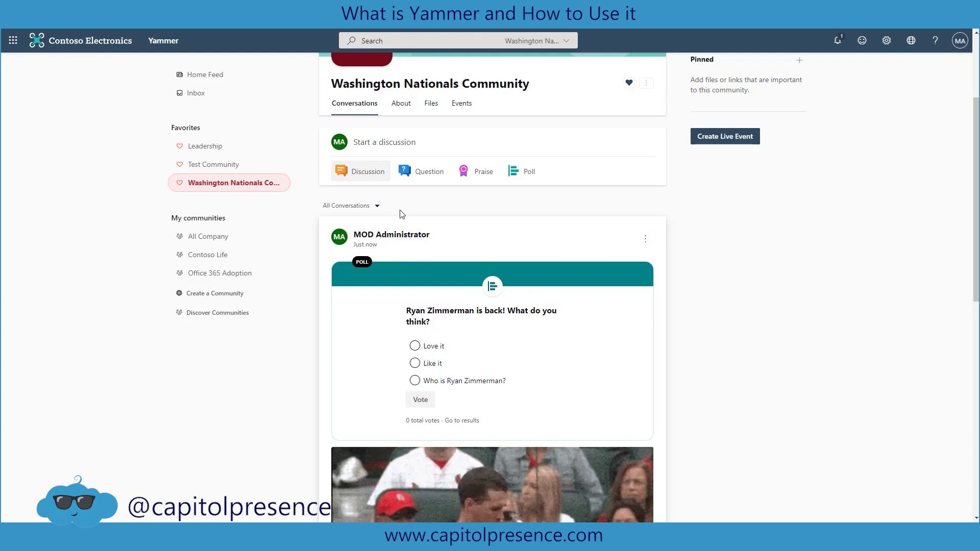
pyautogui.click(364, 171)
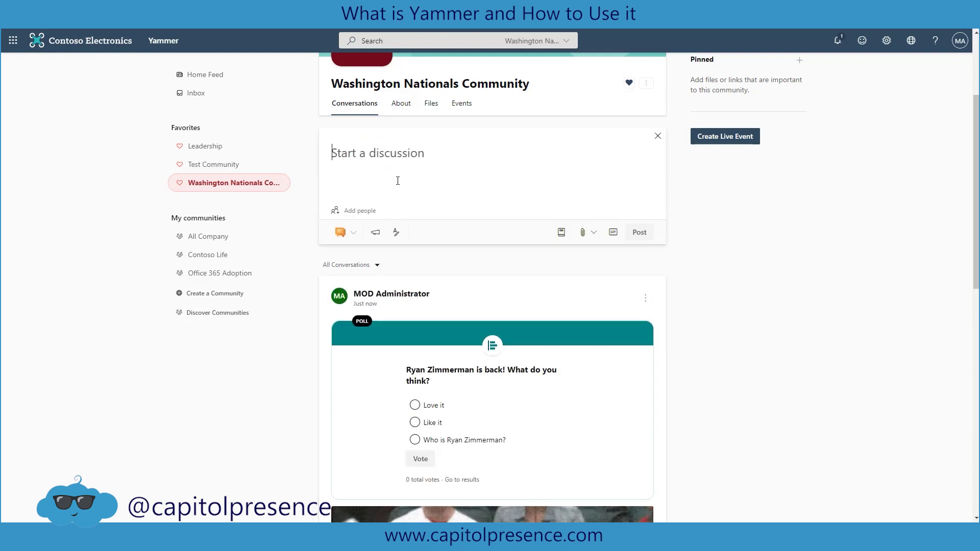
pyautogui.write('Di')
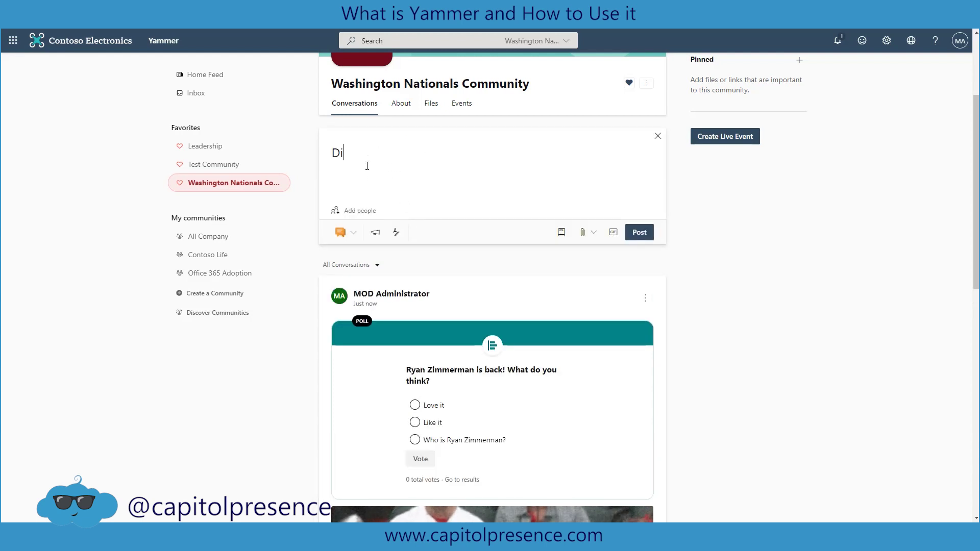
pyautogui.write('scussion')
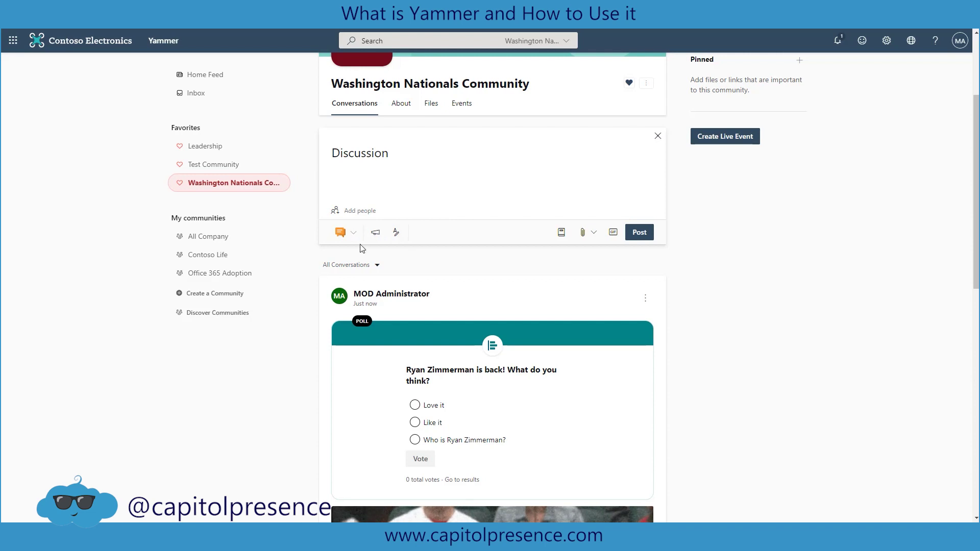
# Mark the new discussion as an announcement and post it to the community
pyautogui.click(379, 236)
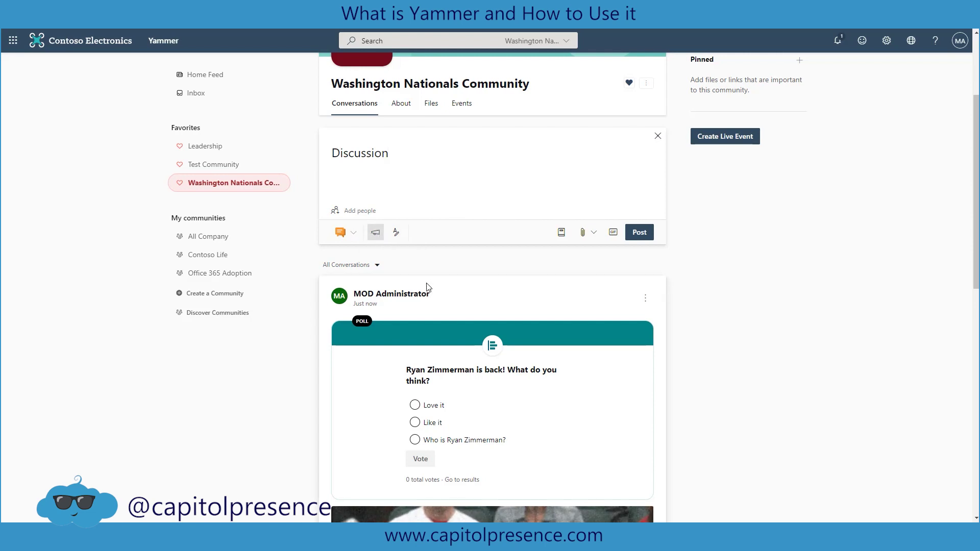
pyautogui.click(377, 235)
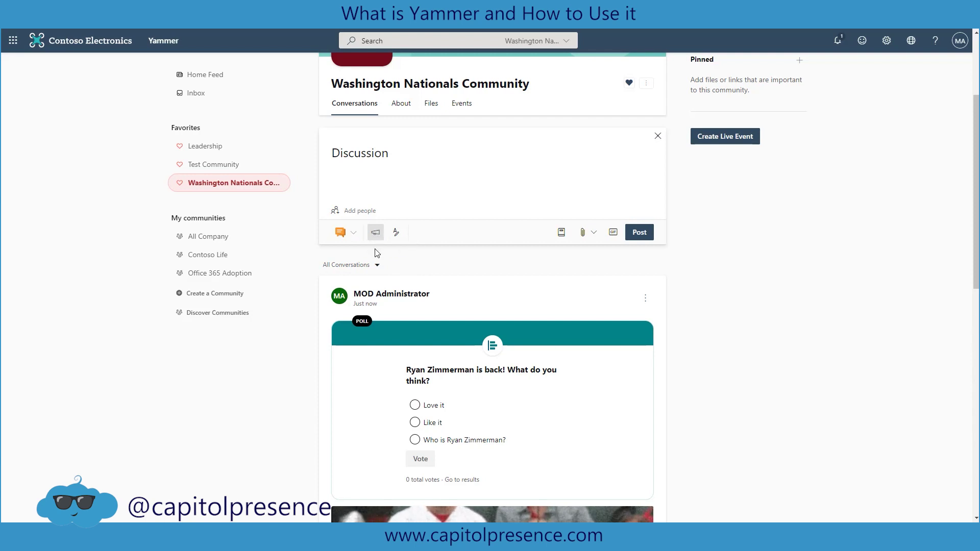
pyautogui.click(377, 233)
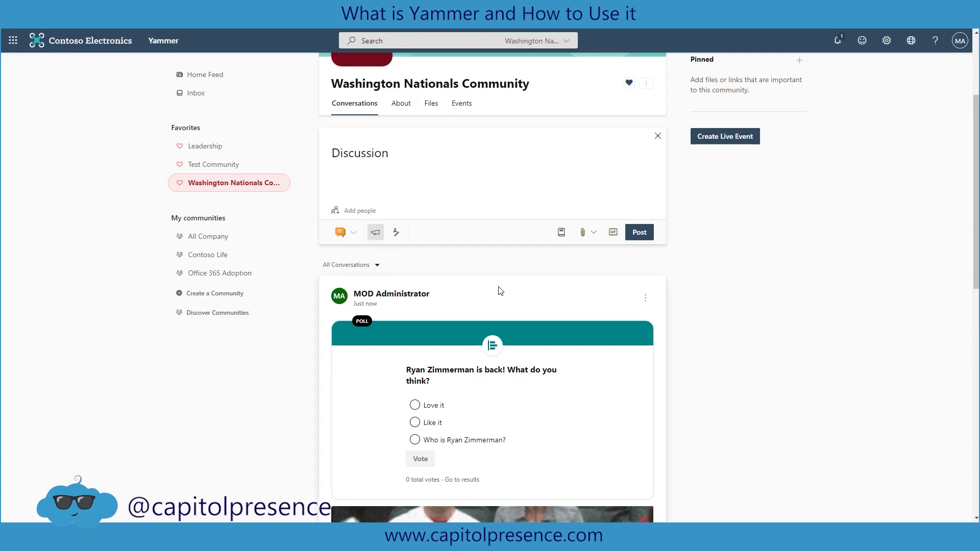
pyautogui.click(638, 232)
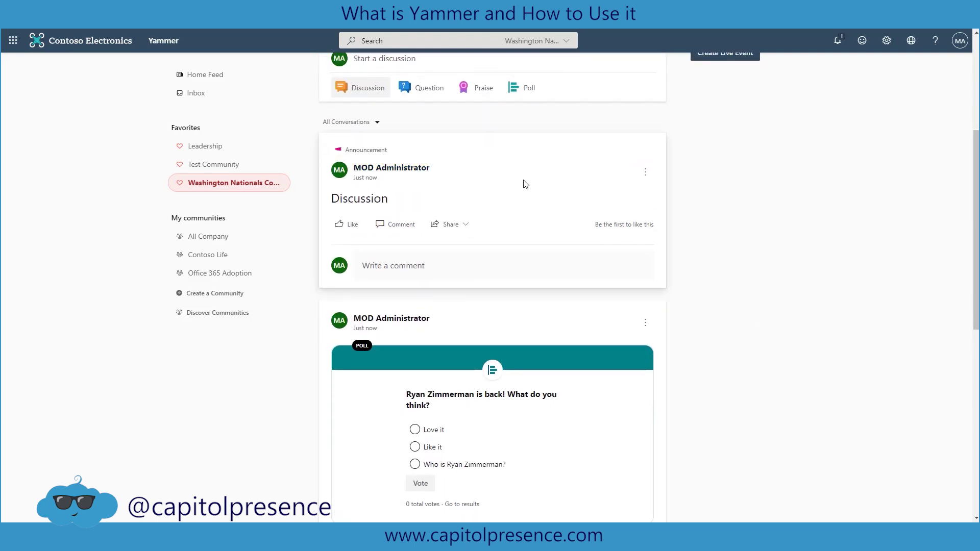
pyautogui.scroll(2, 556, 257)
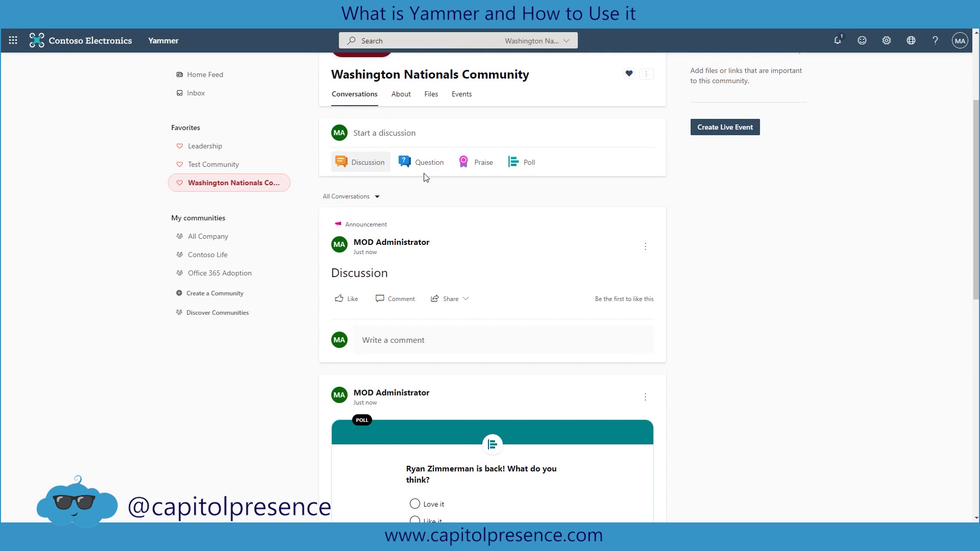
pyautogui.scroll(-4, 580, 405)
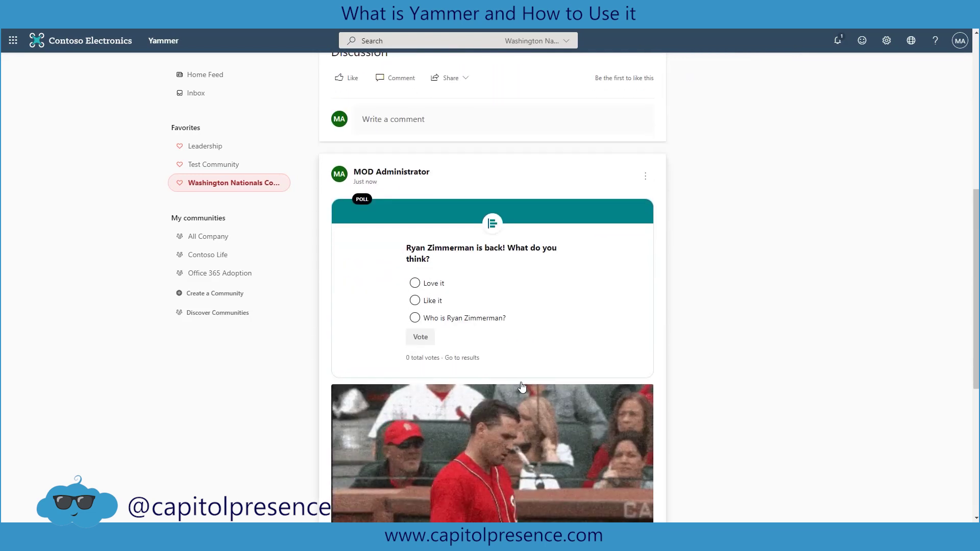
# Start a question post in the community with the text "Who's your favorite National?"
pyautogui.scroll(6, 510, 332)
pyautogui.click(416, 239)
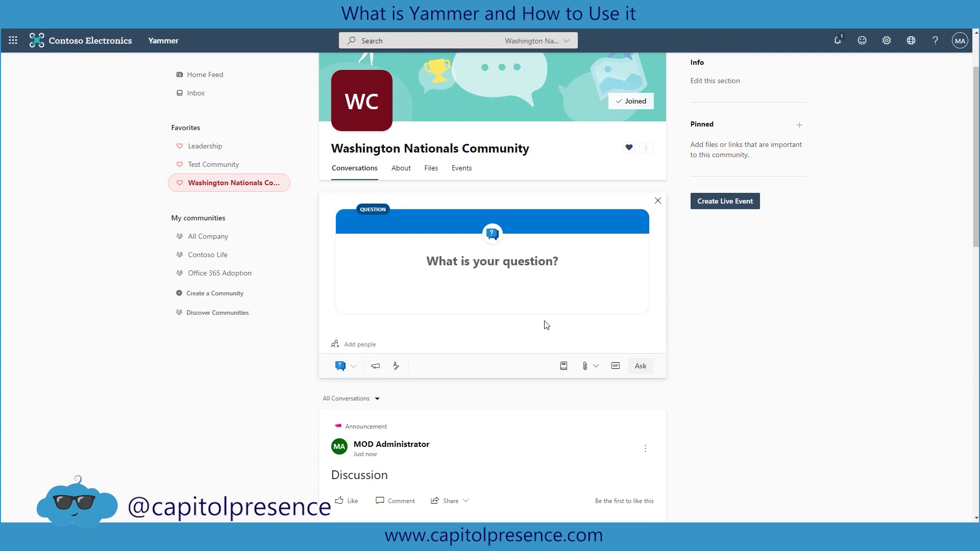
pyautogui.write('Who')
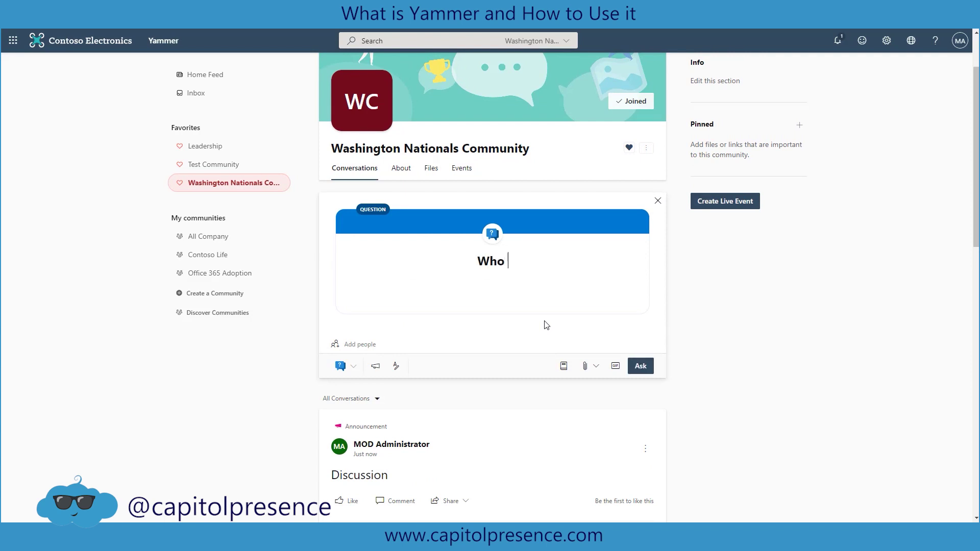
pyautogui.write("'s your favorite National?")
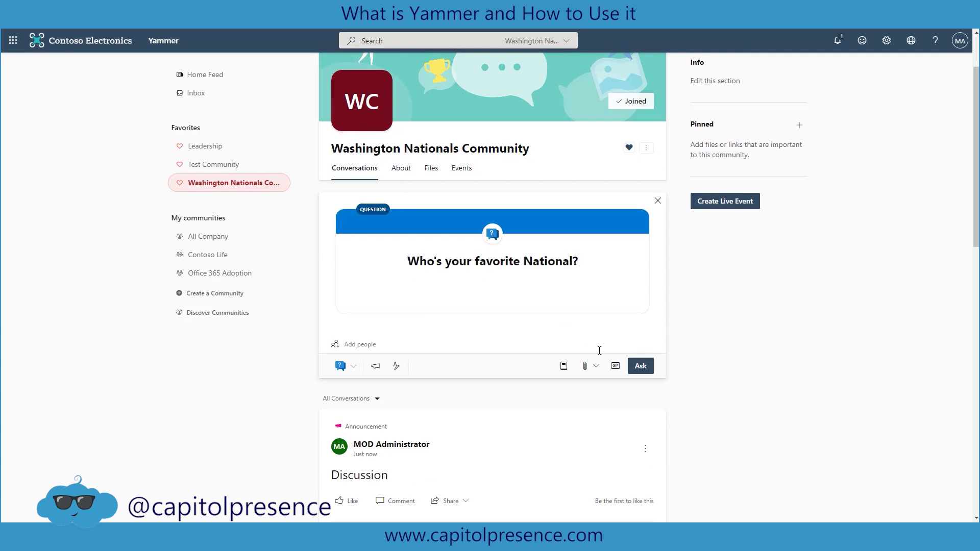
# Add a bulleted list with Share, Comment and Post below the question text and post the question to the community
pyautogui.click(398, 366)
pyautogui.click(441, 366)
pyautogui.press('Return')
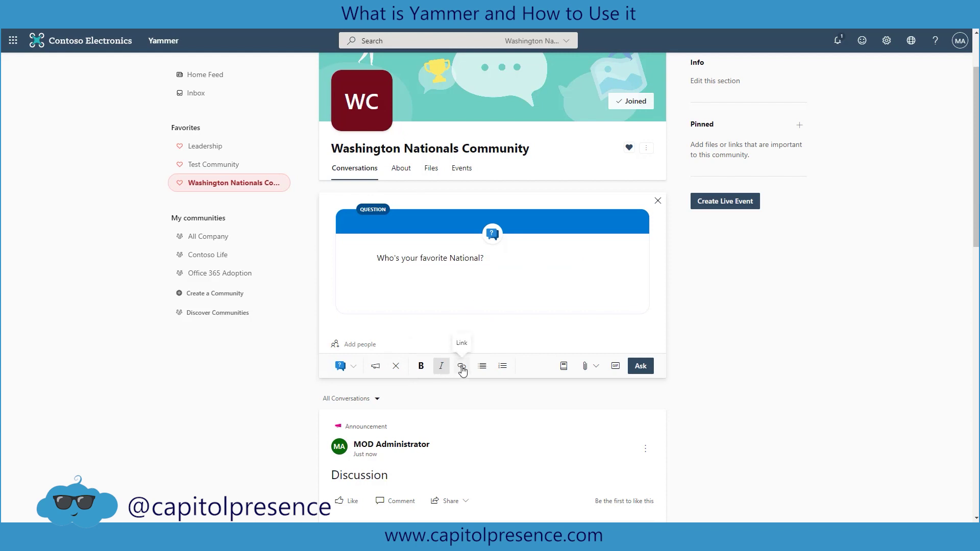
pyautogui.click(482, 367)
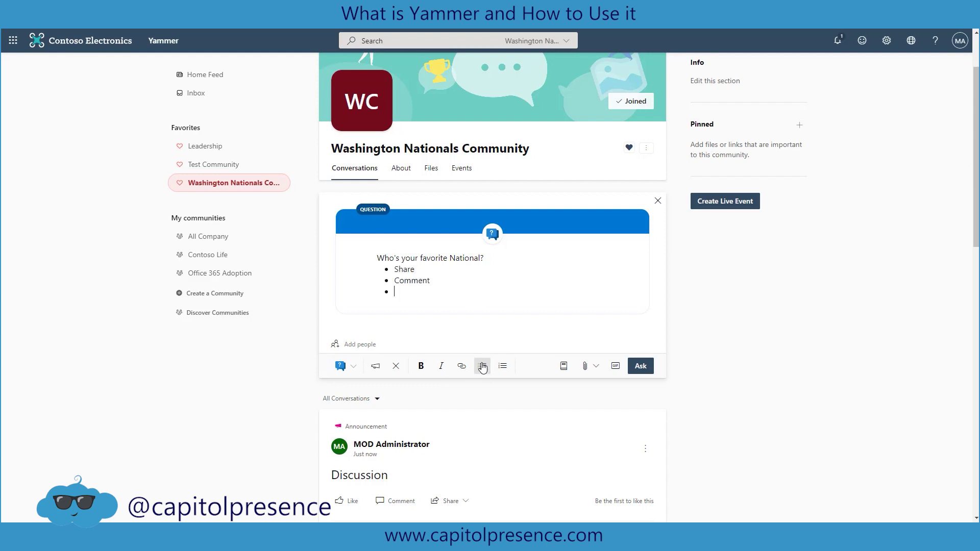
pyautogui.click(639, 366)
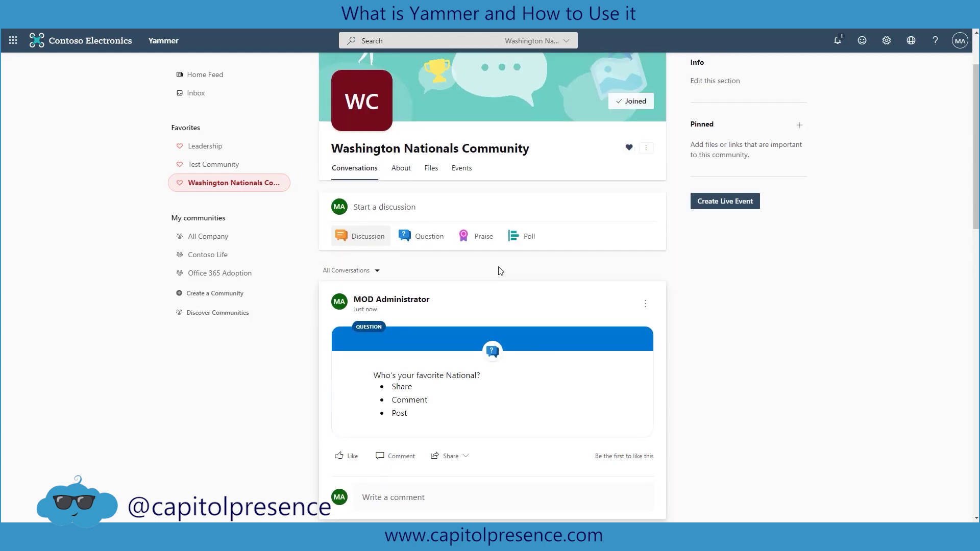
# Post a praise thanking a colleague by first name "for putting the watch party together", with that colleague as the recipient
pyautogui.click(480, 237)
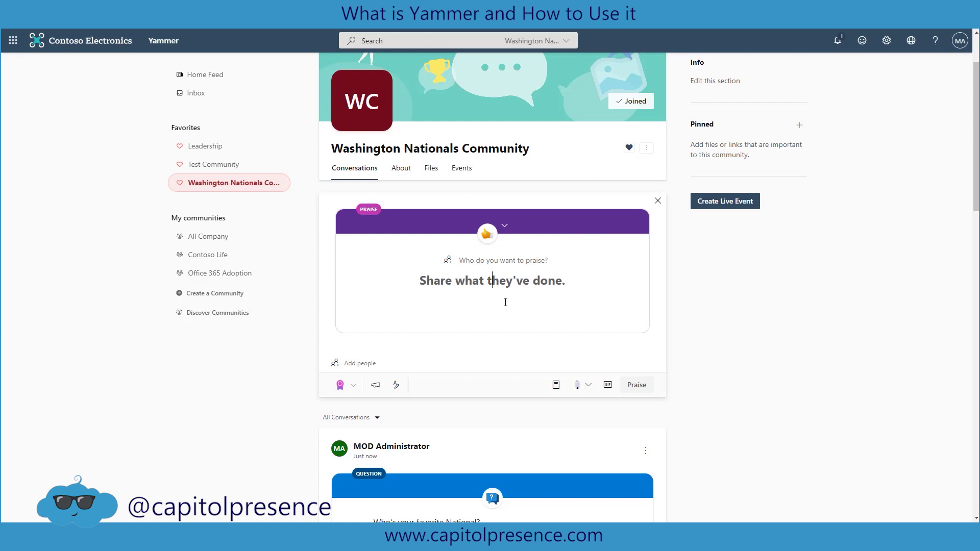
pyautogui.write('Thank you ')
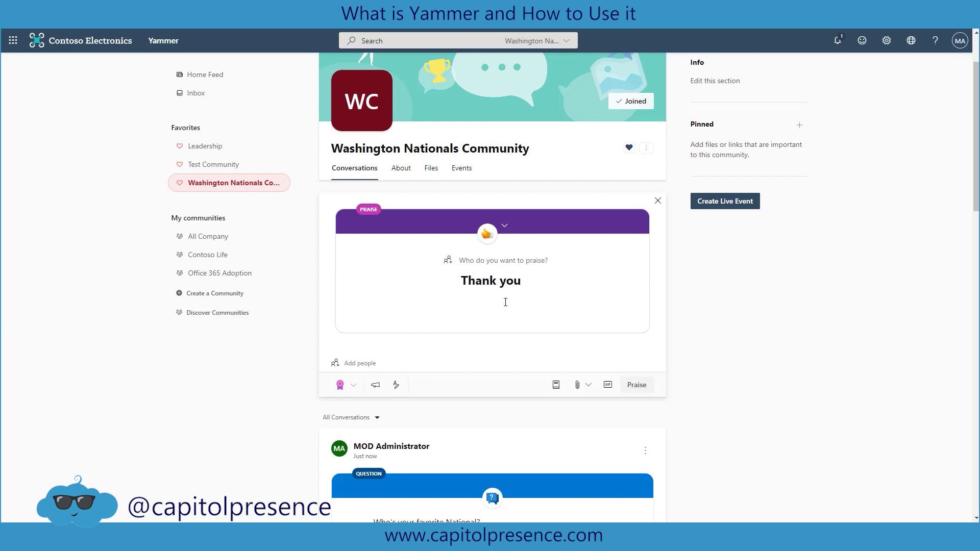
pyautogui.write('ashk')
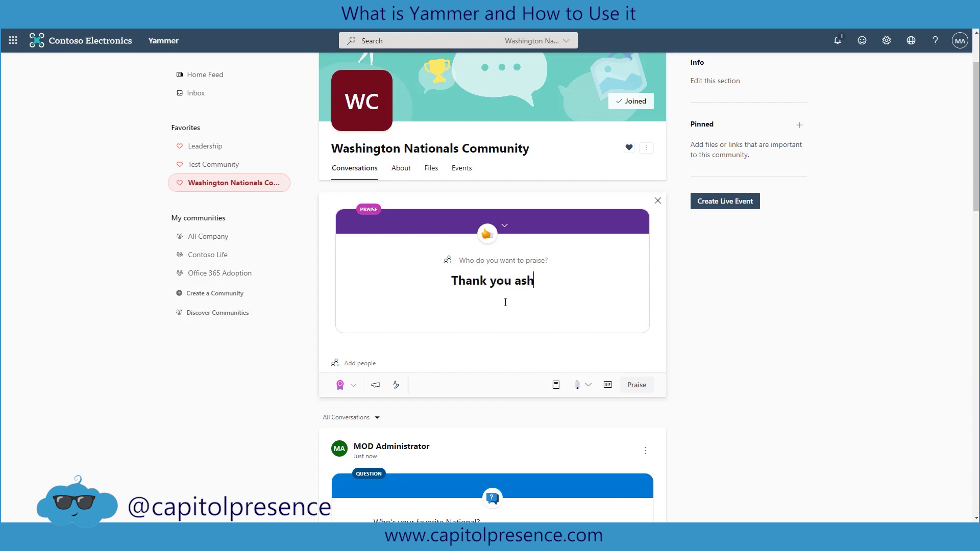
pyautogui.press('BackSpace')
pyautogui.write('ley')
pyautogui.press('BackSpace')
pyautogui.press('BackSpace')
pyautogui.press('BackSpace')
pyautogui.press('BackSpace')
pyautogui.press('BackSpace')
pyautogui.press('BackSpace')
pyautogui.press('BackSpace')
pyautogui.write('Ashley for putting the')
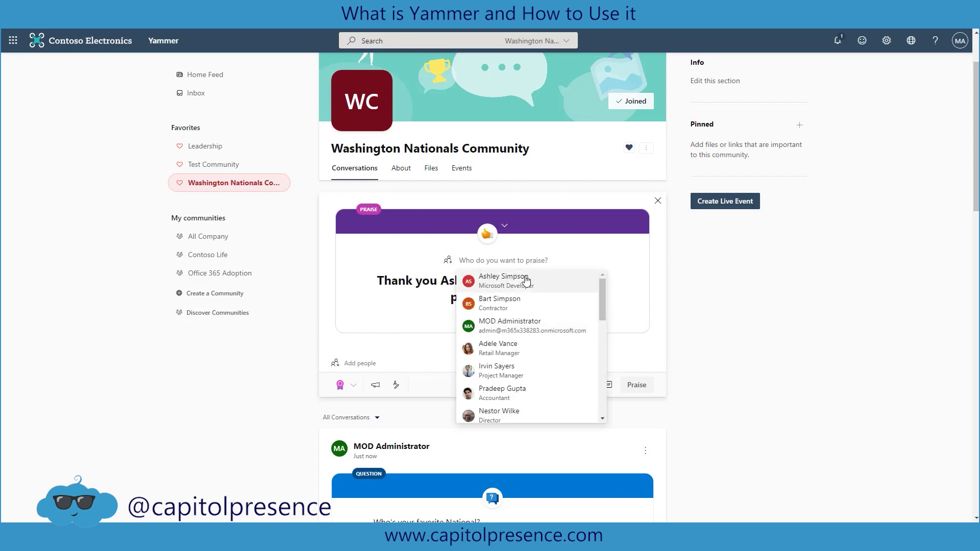
pyautogui.click(510, 278)
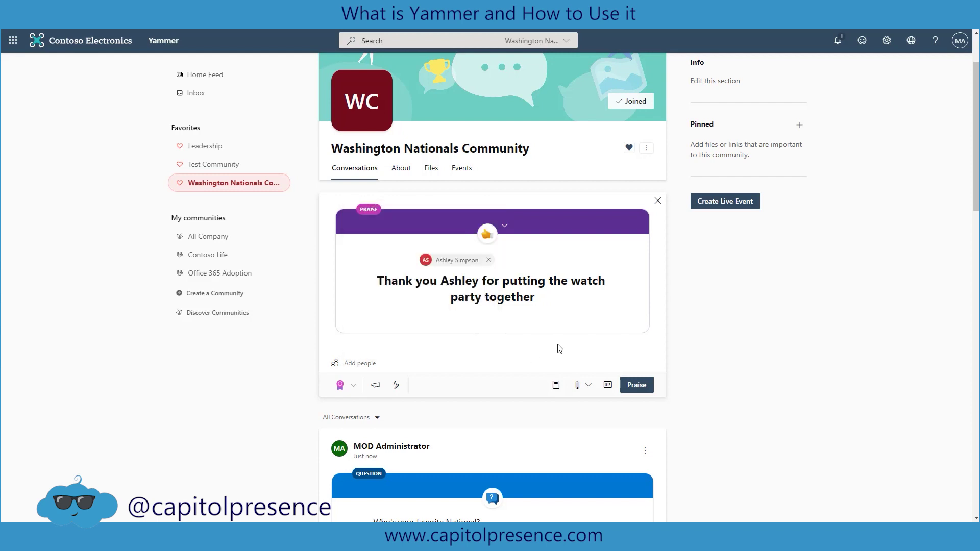
pyautogui.click(637, 385)
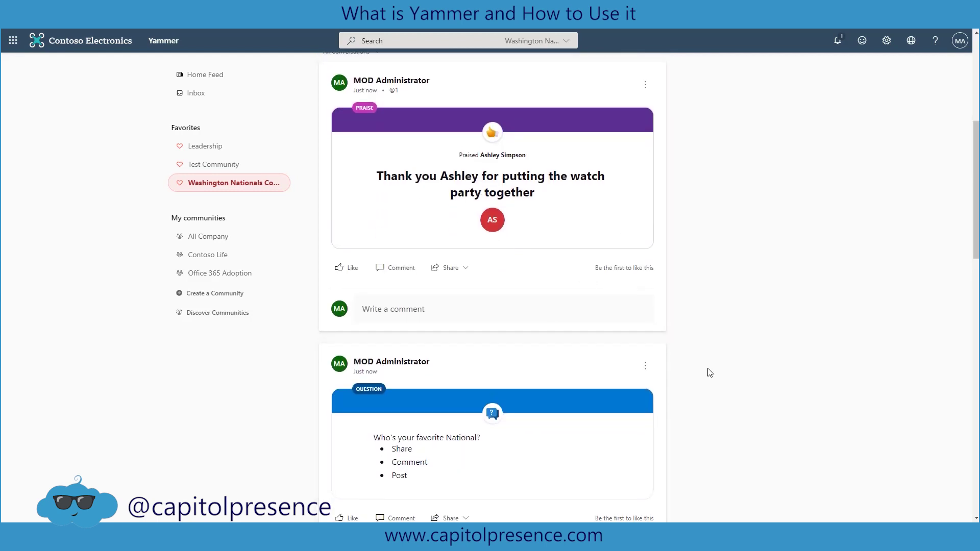
pyautogui.scroll(2, 706, 372)
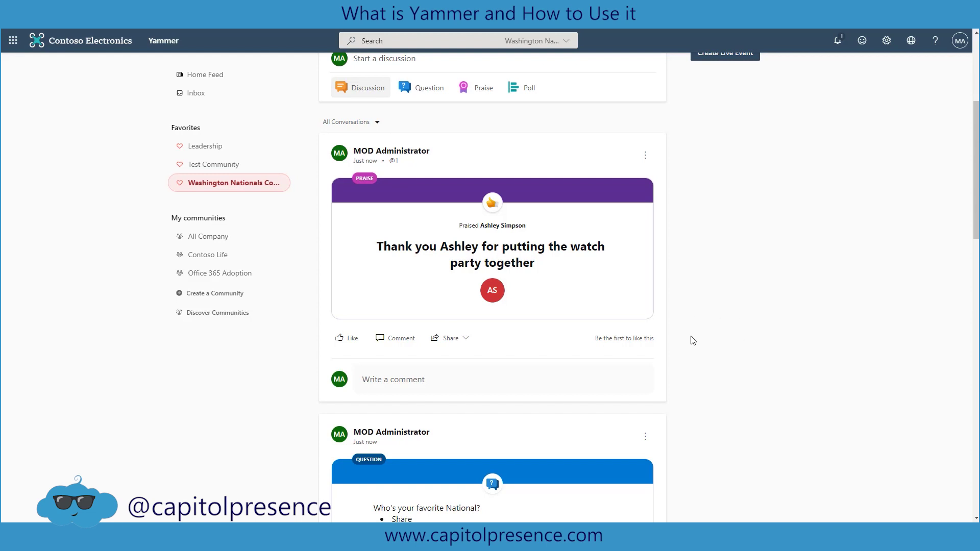
pyautogui.scroll(5, 691, 338)
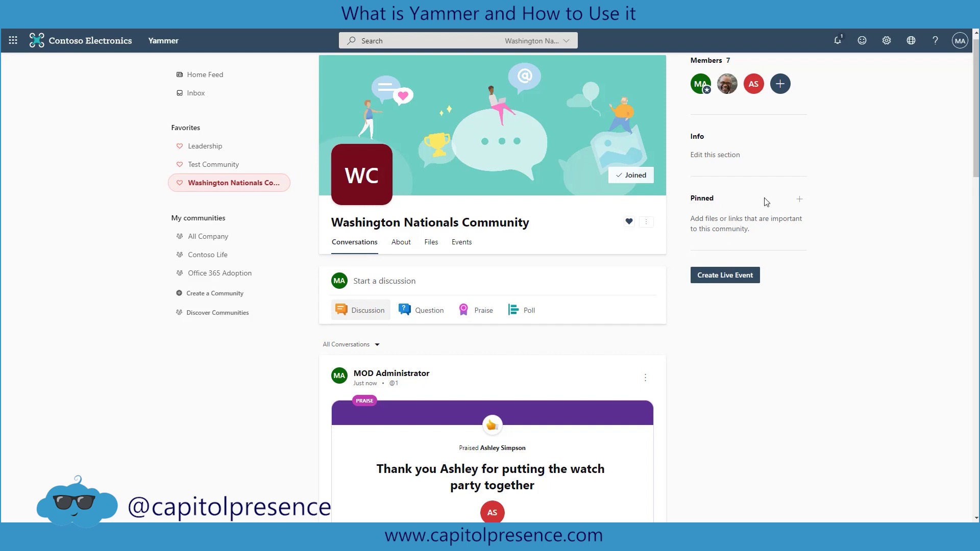
pyautogui.click(799, 200)
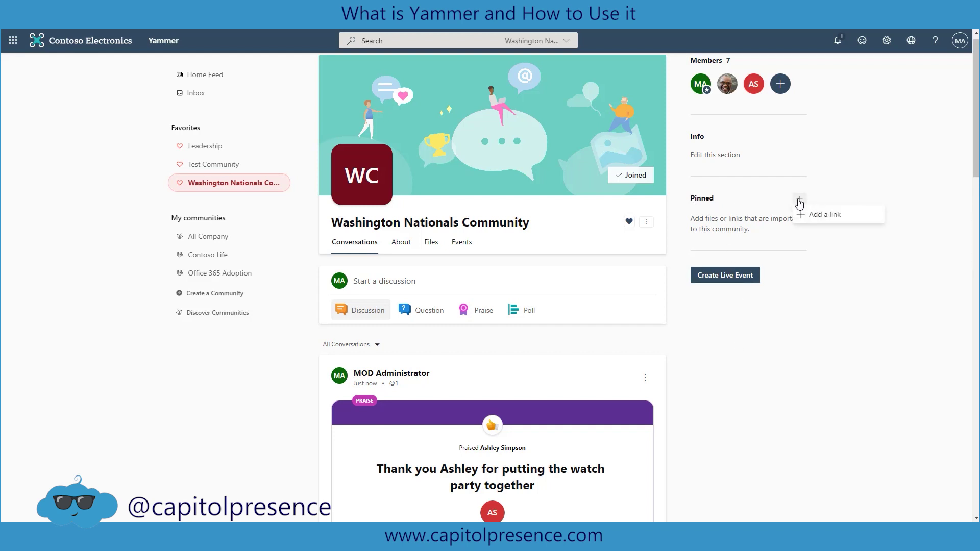
pyautogui.click(825, 223)
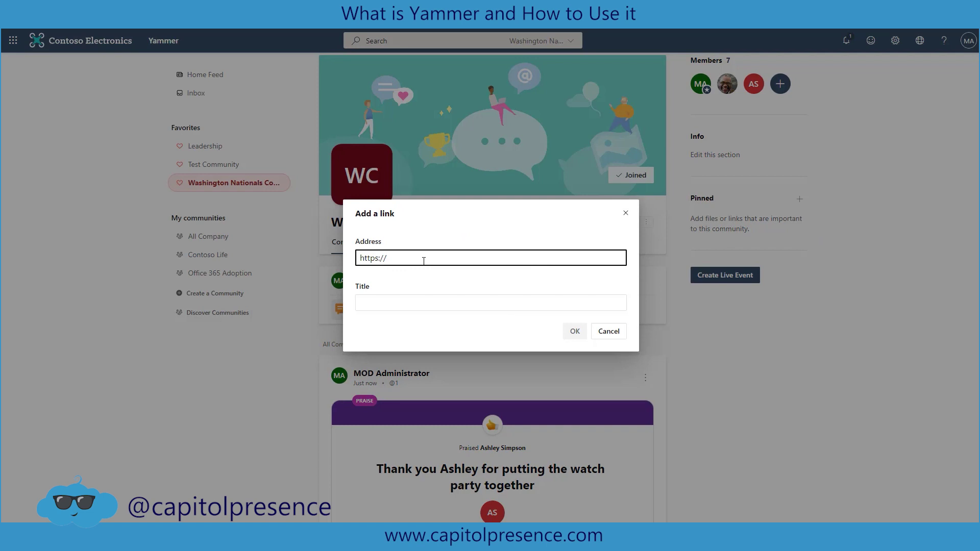
pyautogui.write('mlb.com')
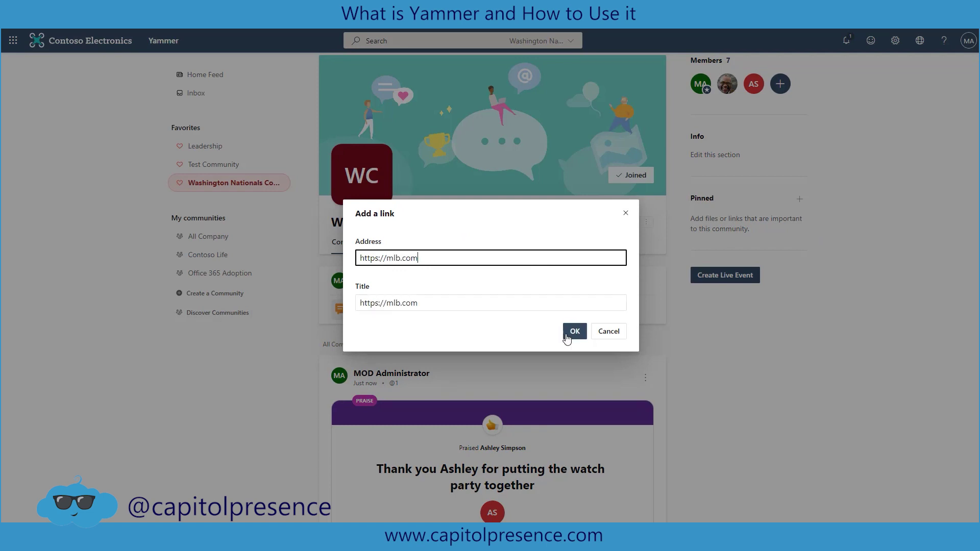
pyautogui.click(568, 334)
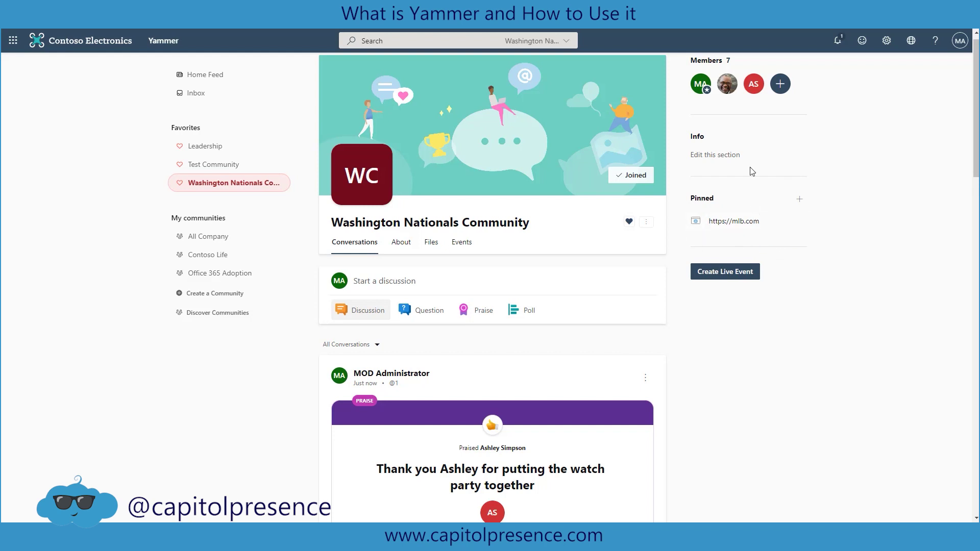
# Open the community's Info page for editing and return to the community without changes
pyautogui.click(713, 161)
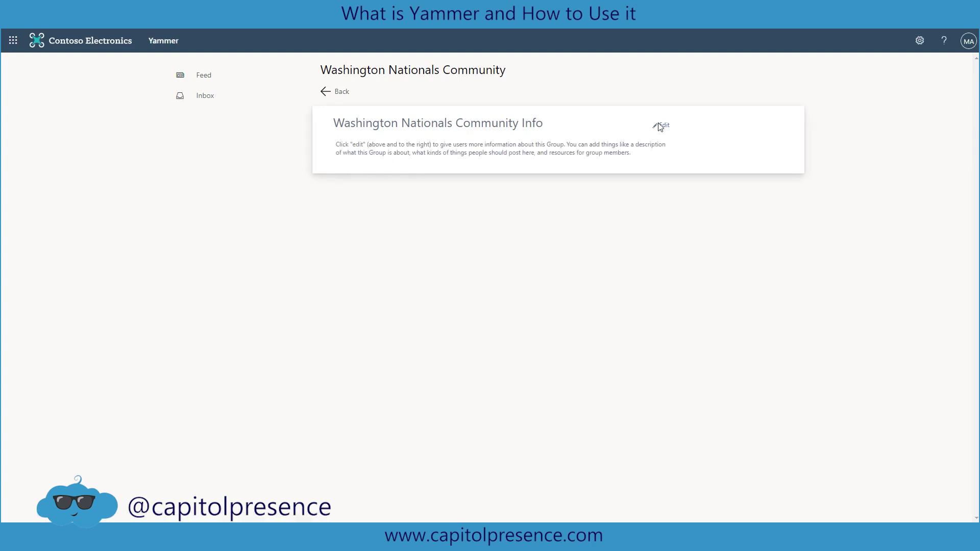
pyautogui.click(343, 93)
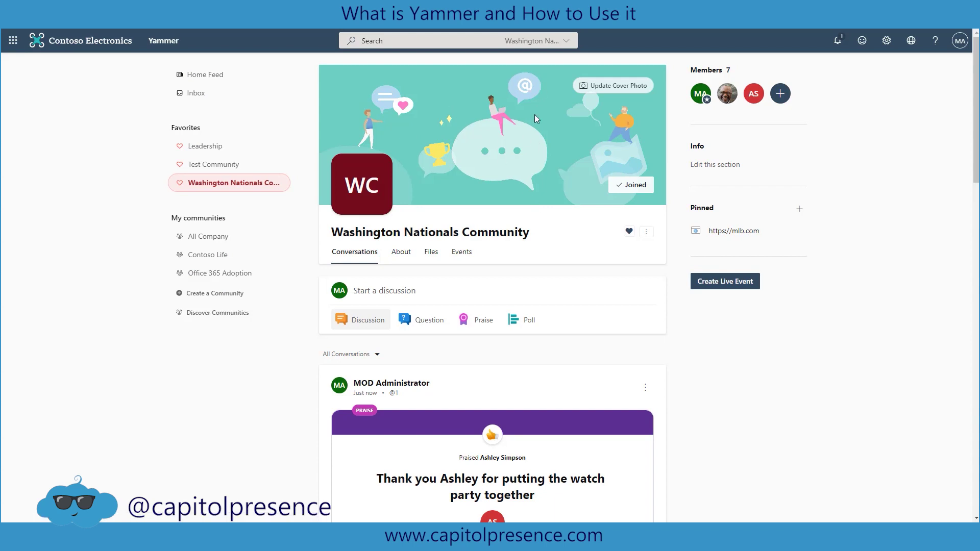
# Replace the community's cover photo with the baseball stadium picture
pyautogui.click(618, 87)
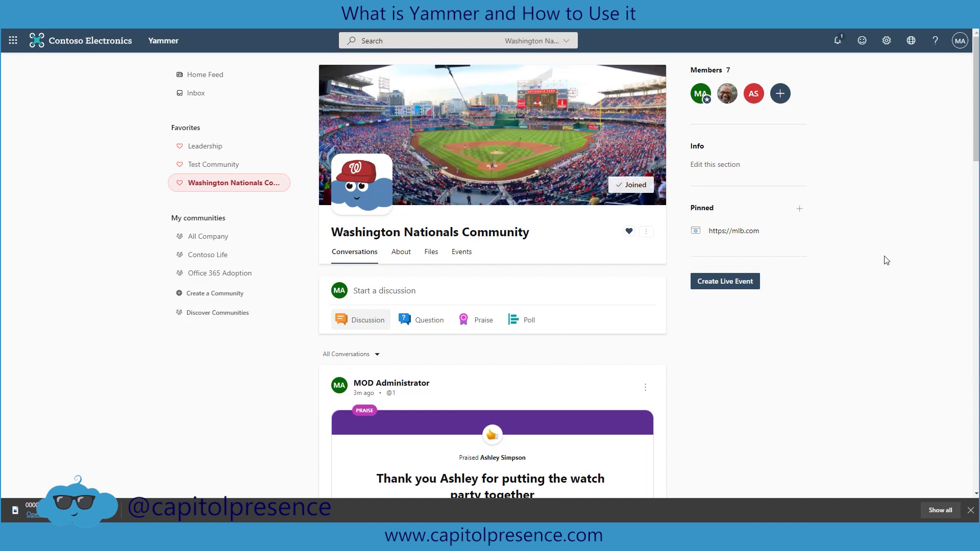
pyautogui.scroll(-1, 896, 313)
pyautogui.scroll(-5, 896, 314)
pyautogui.scroll(6, 895, 313)
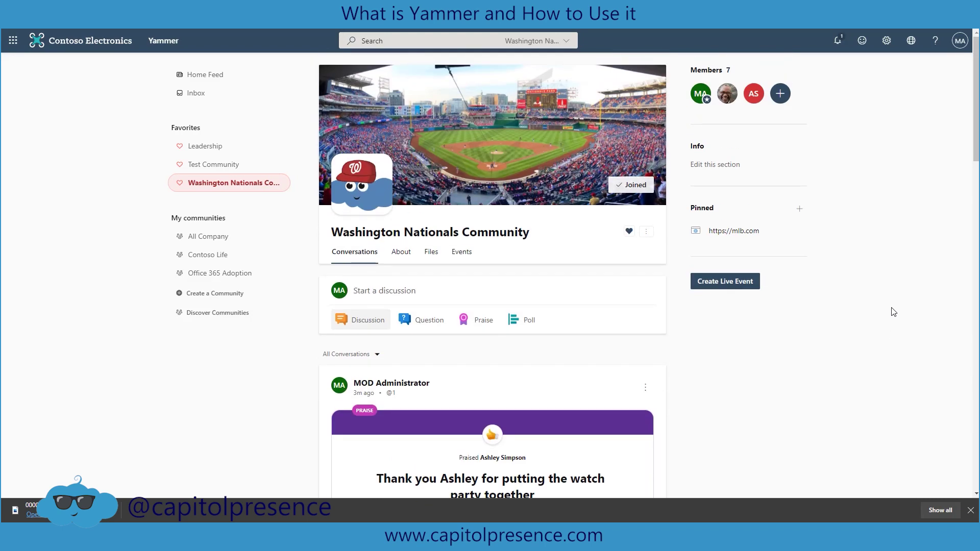